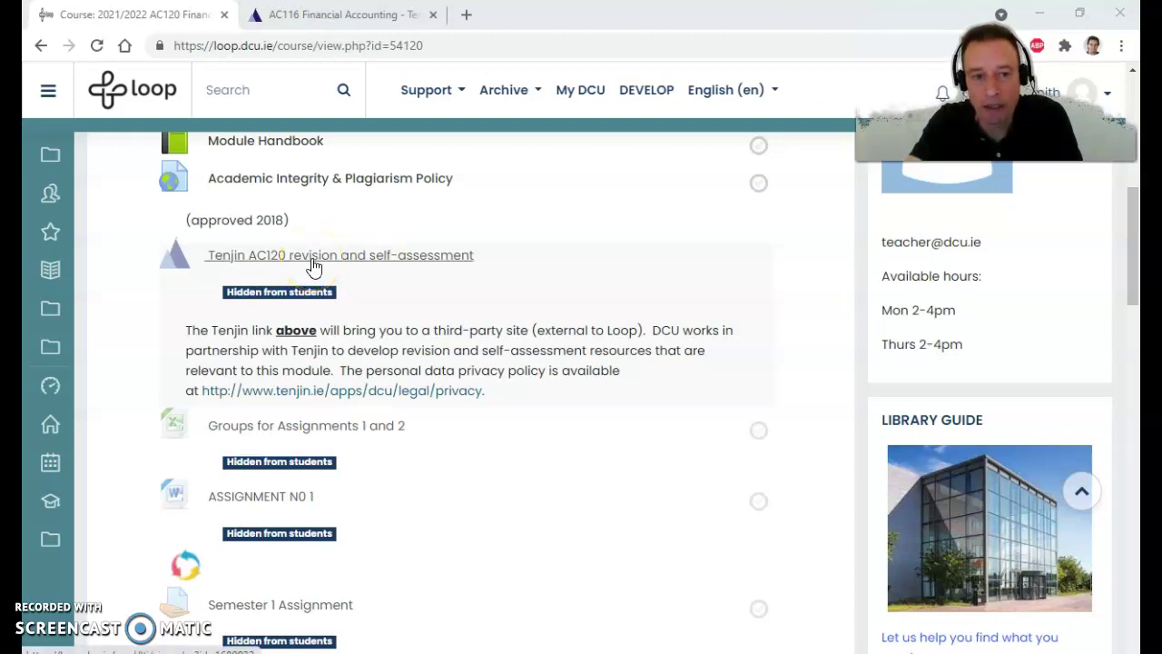
# Switch to the Tenjin site and open the AC116 Financial Accounting module
pyautogui.click(322, 16)
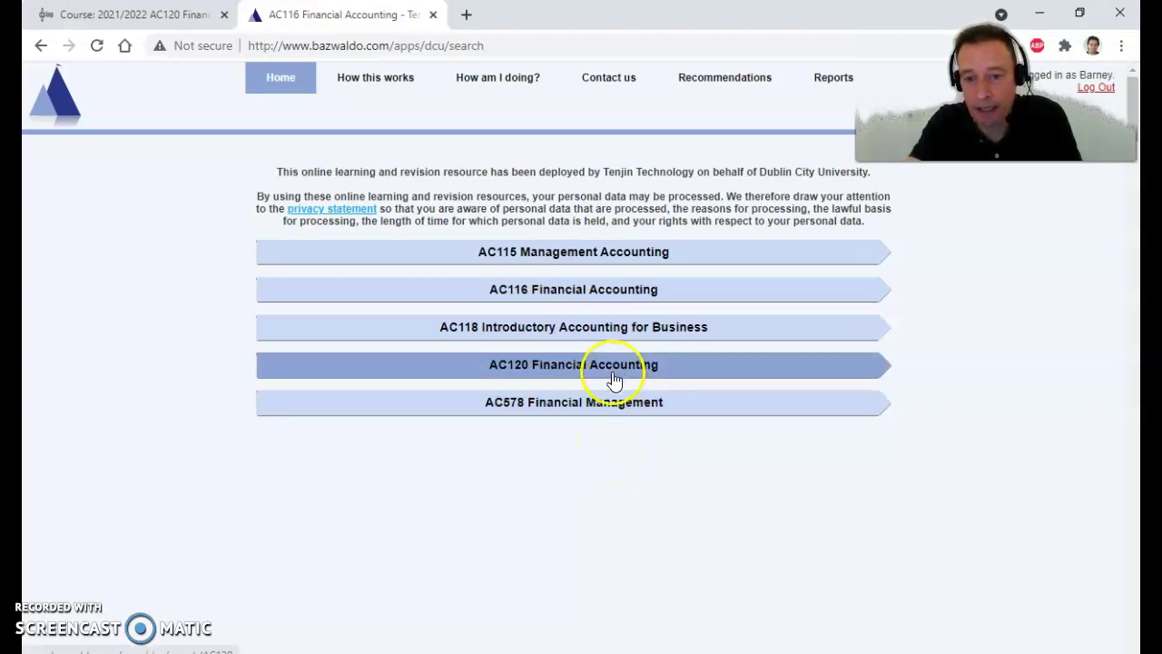
pyautogui.click(560, 293)
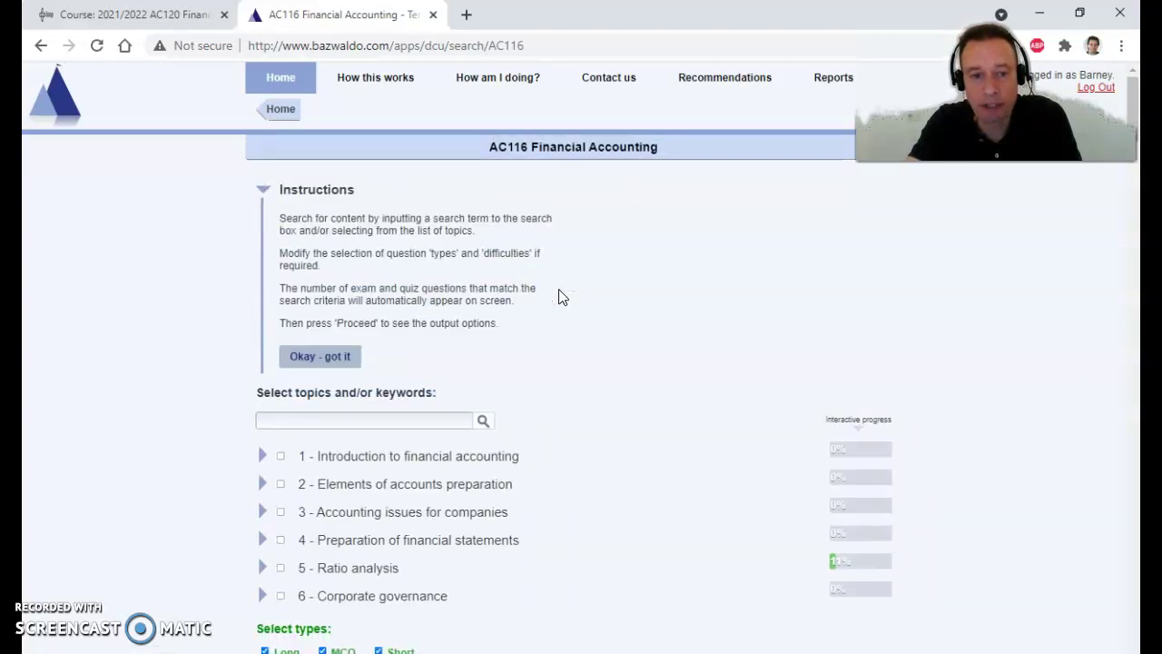
pyautogui.click(564, 294)
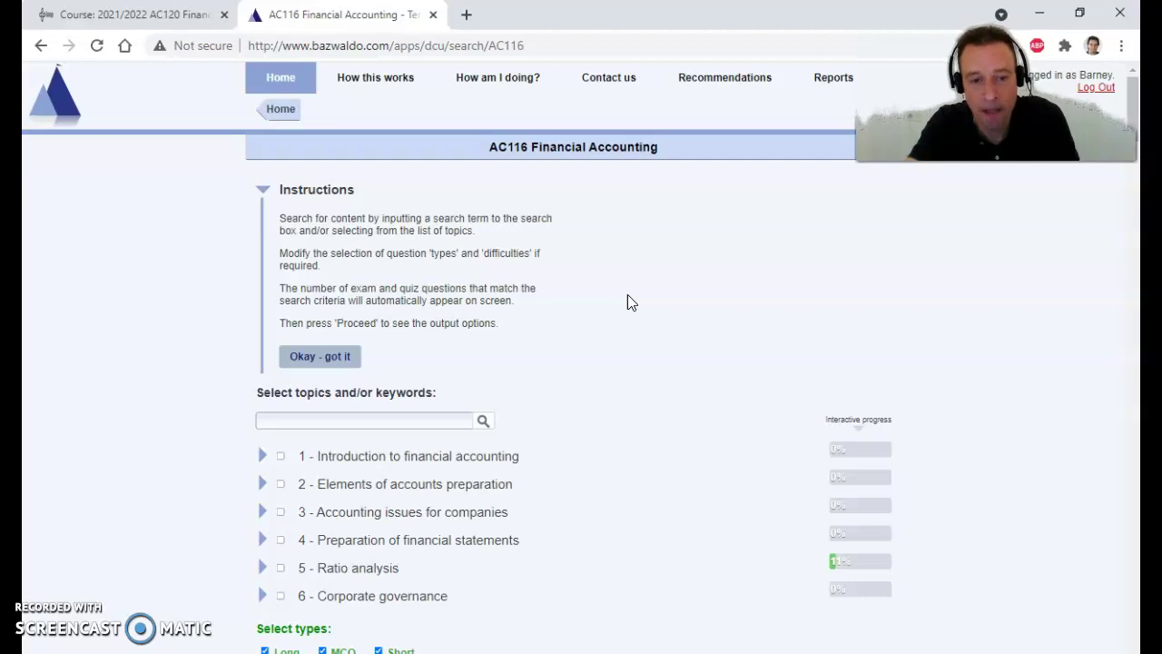
pyautogui.click(621, 388)
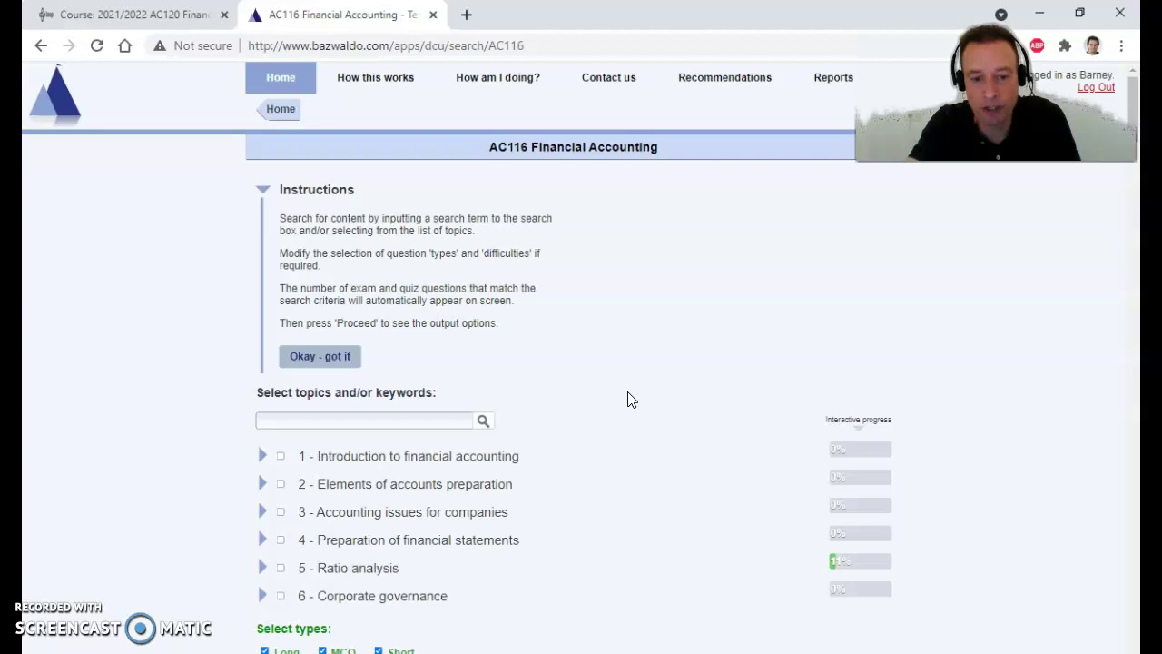
# Select all six AC116 topics, from Introduction to financial accounting through Corporate governance
pyautogui.click(389, 452)
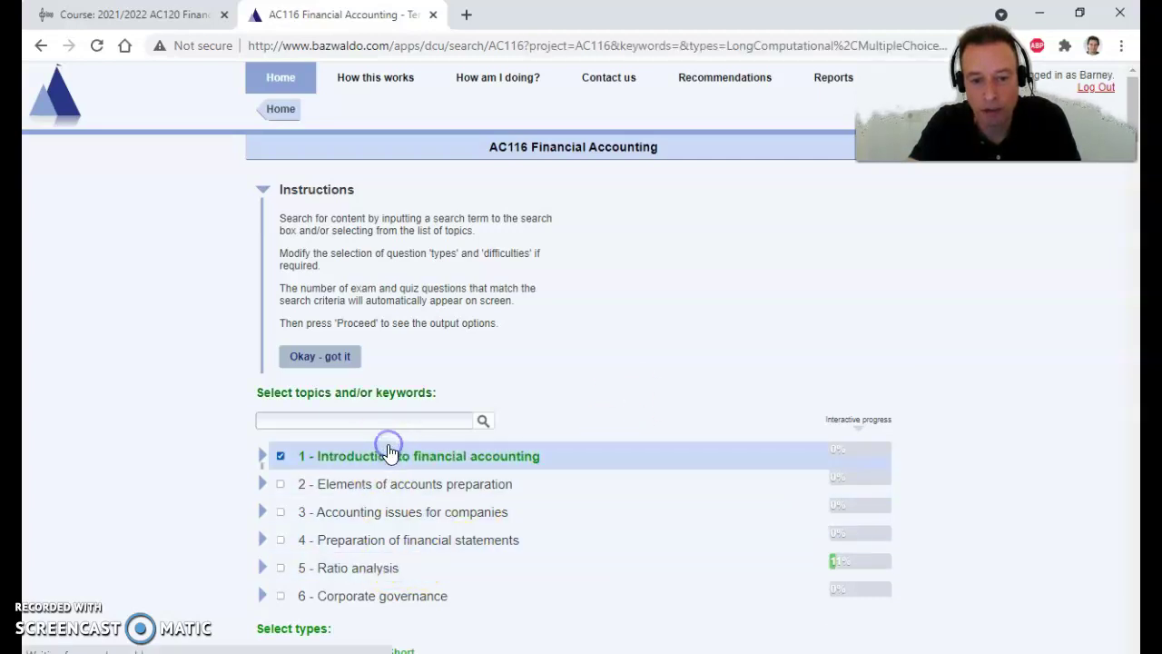
pyautogui.click(367, 530)
pyautogui.scroll(-3, 690, 454)
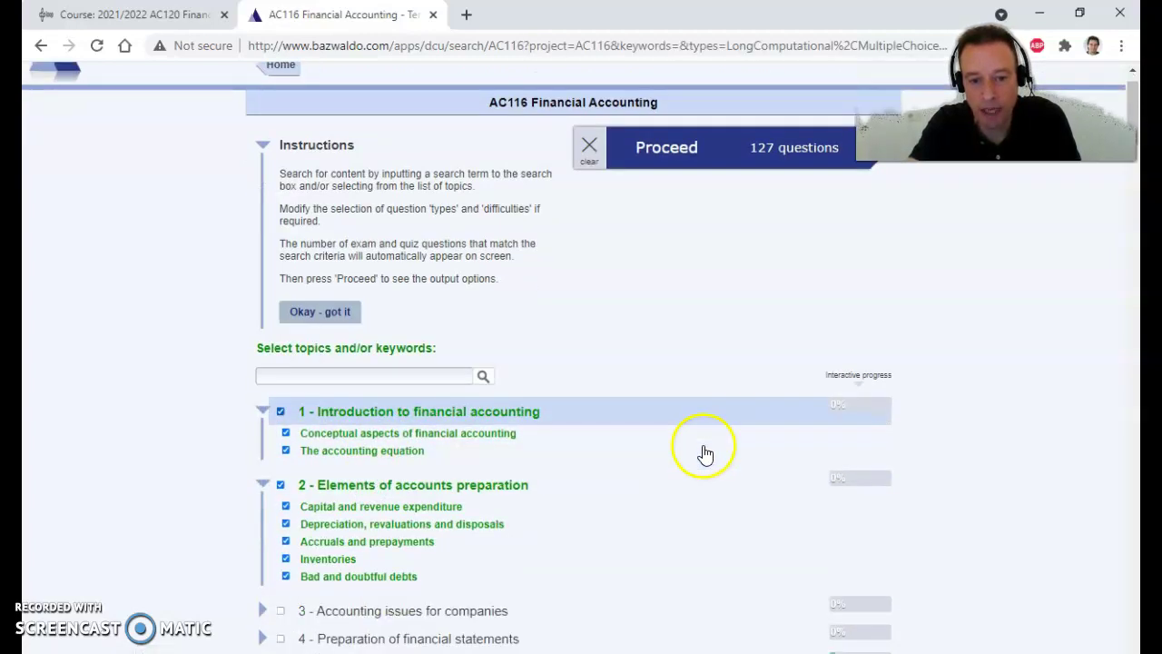
pyautogui.click(406, 392)
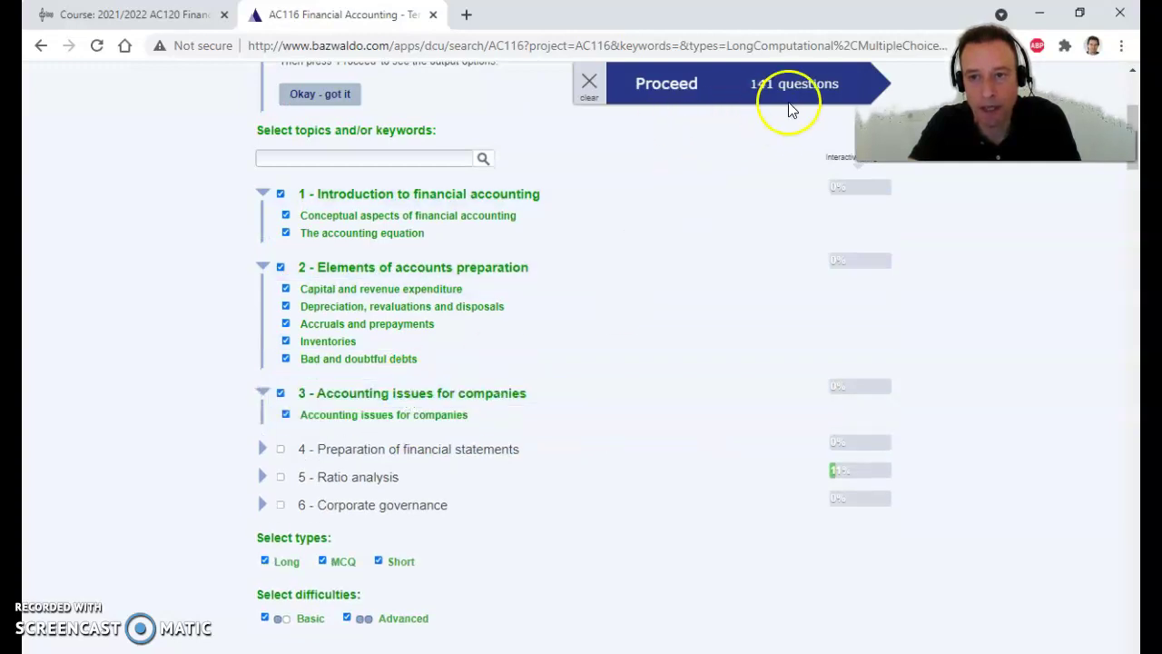
pyautogui.click(374, 456)
pyautogui.click(356, 548)
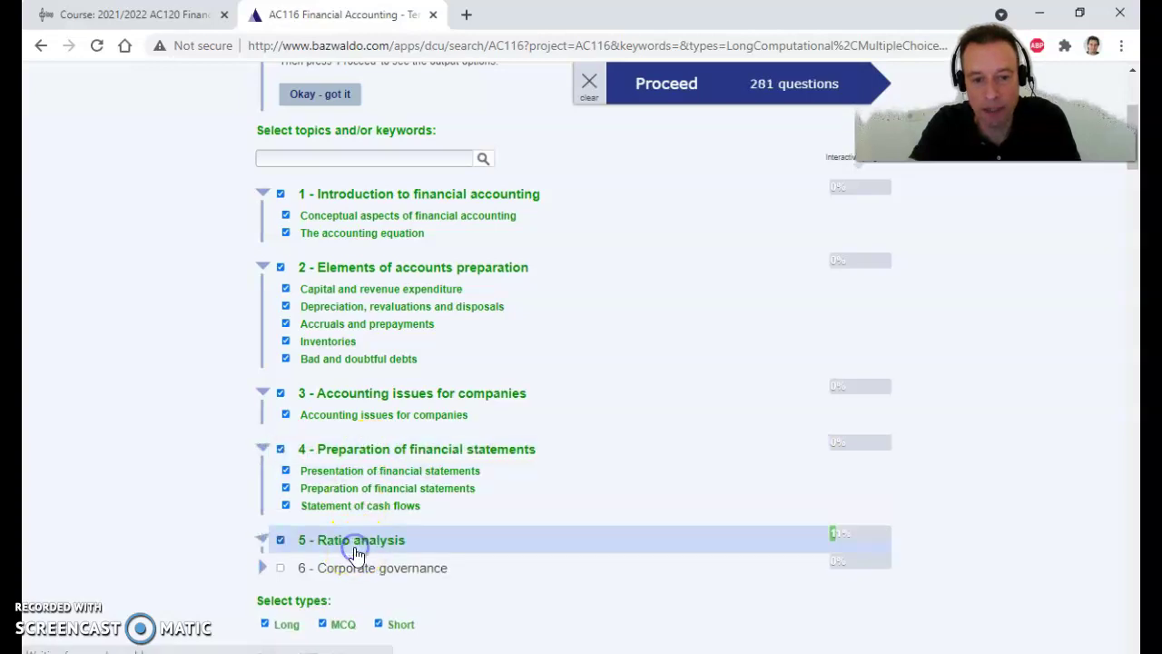
pyautogui.click(363, 599)
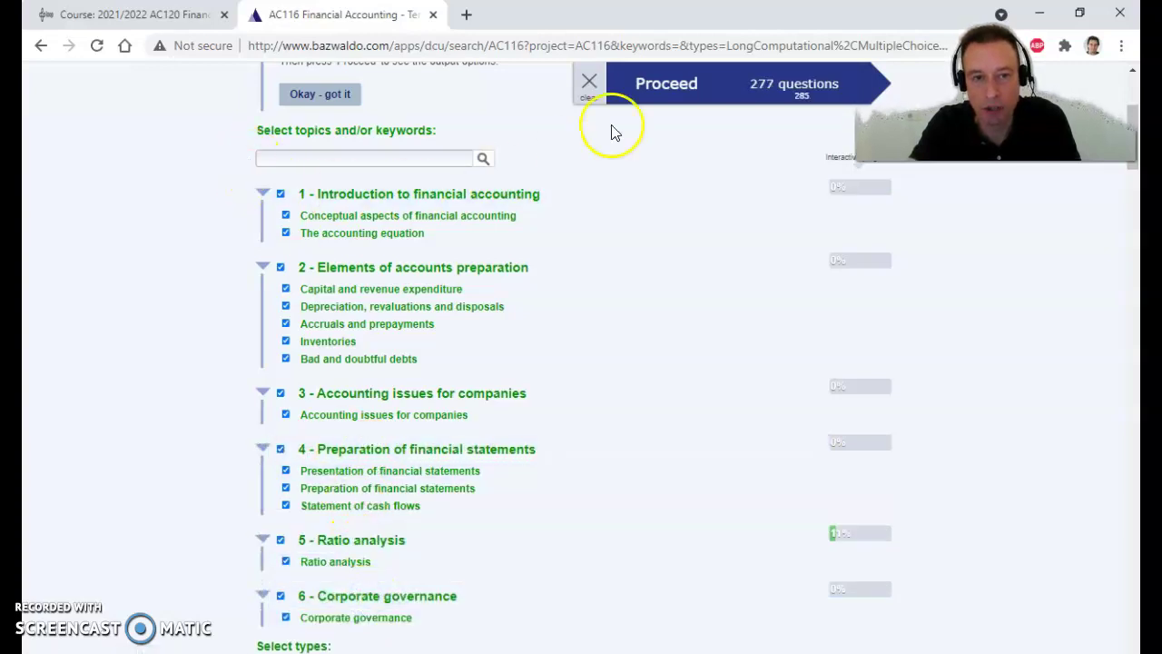
# Replace the topic selection with Ratio analysis only and proceed to its question list
pyautogui.click(592, 82)
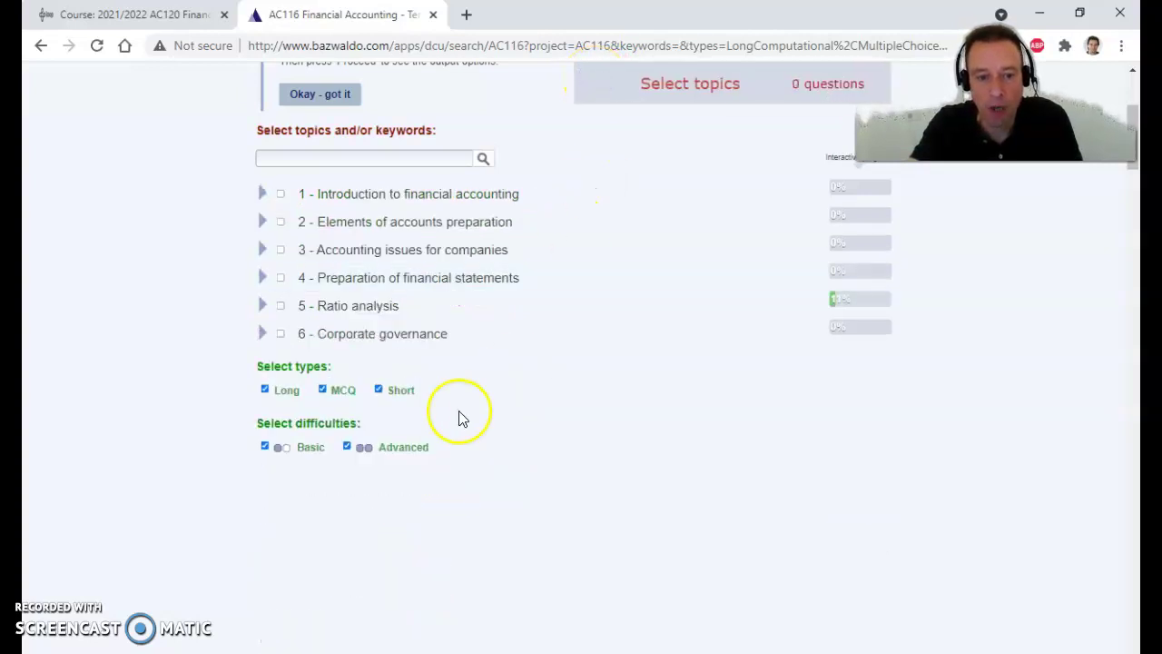
pyautogui.click(375, 309)
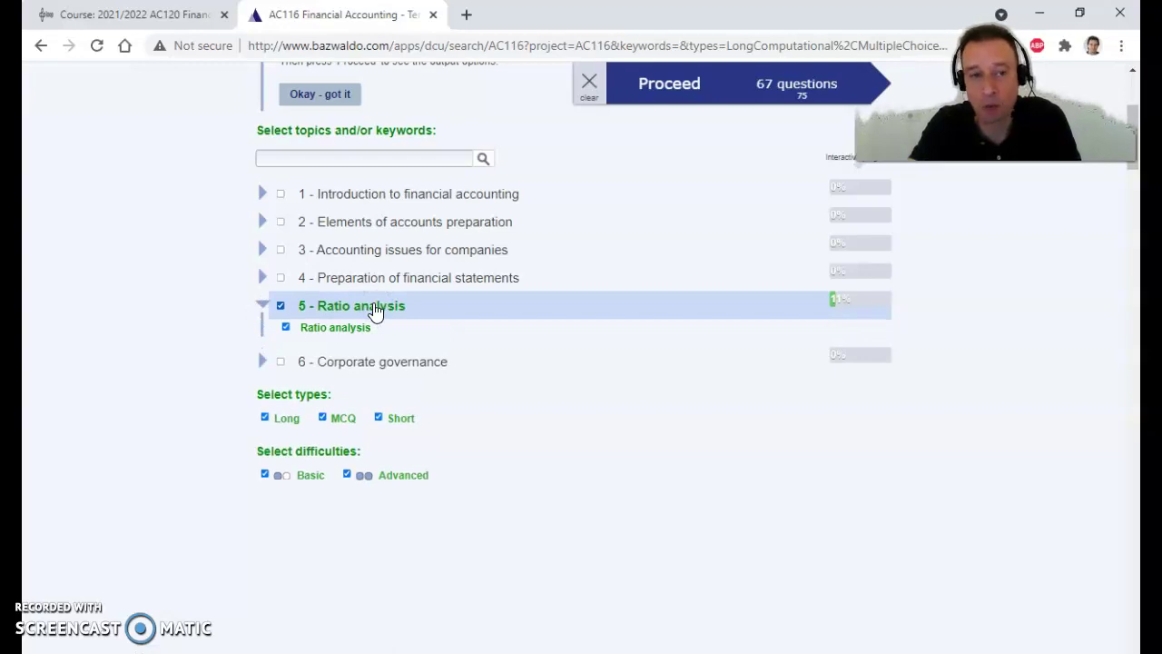
pyautogui.scroll(2, 518, 337)
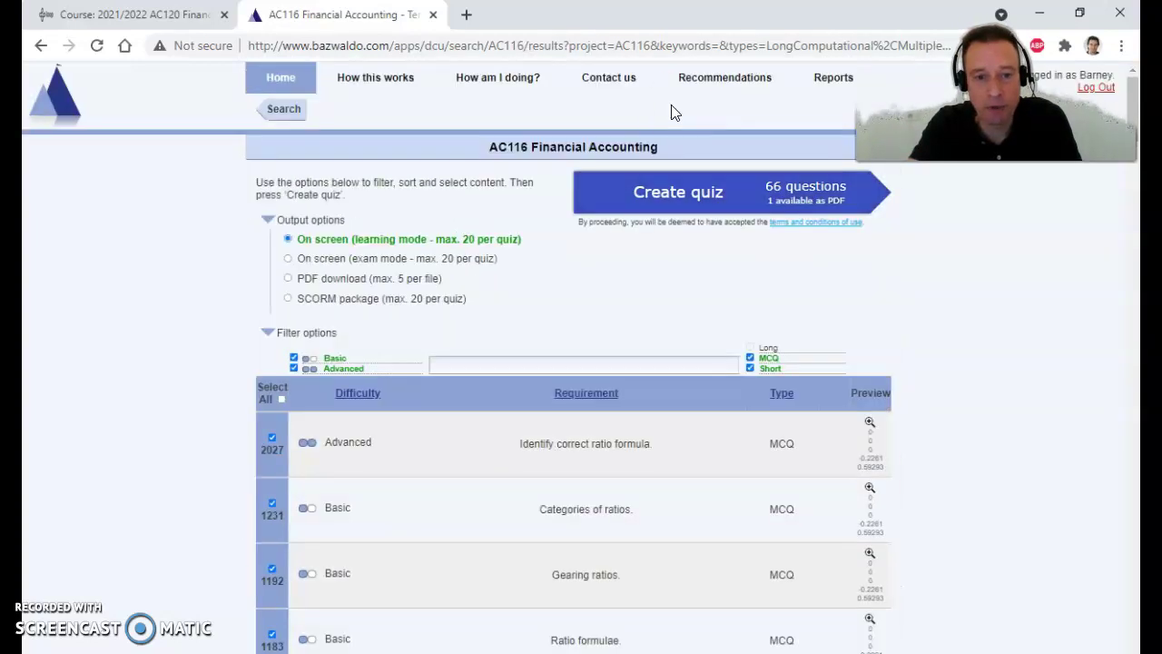
# Preview question 2027, Identify correct ratio formula, and close the preview
pyautogui.scroll(-2, 919, 288)
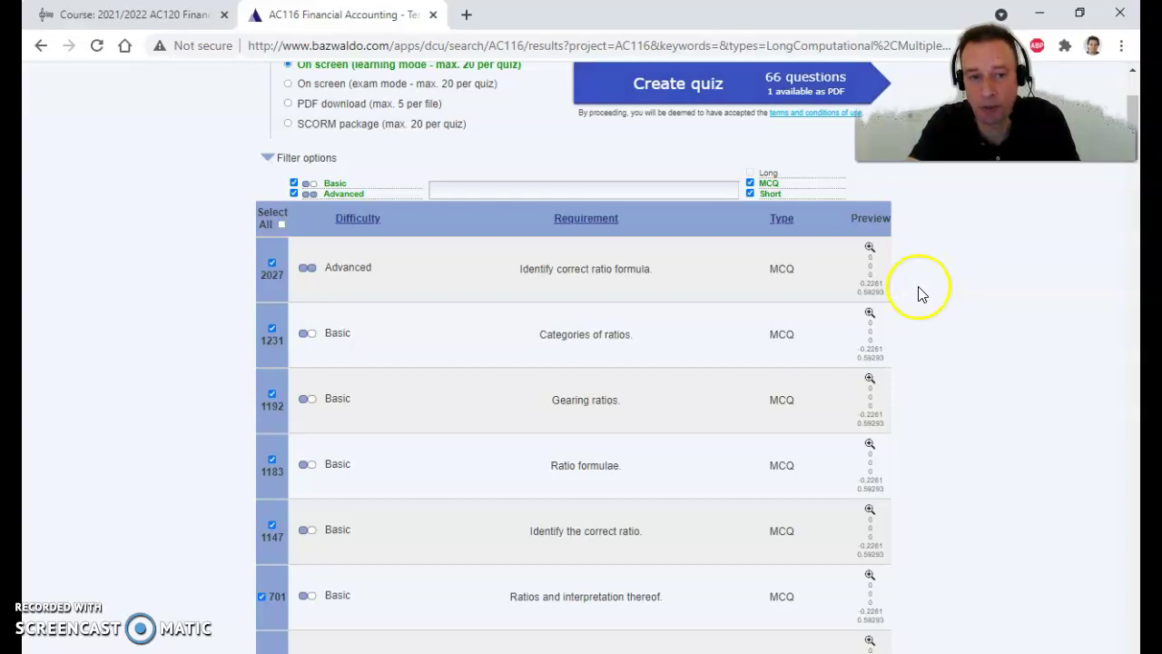
pyautogui.click(528, 270)
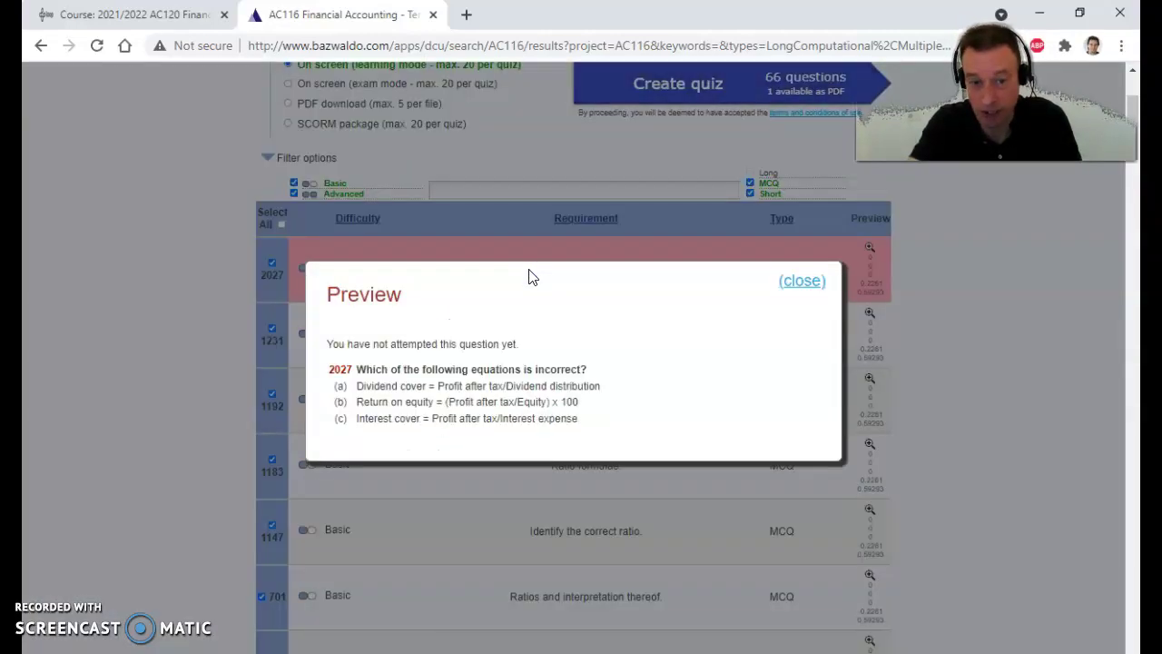
pyautogui.click(785, 289)
# Try picking only questions 1231, 1192 and 1183, and finish with all questions selected
pyautogui.click(280, 224)
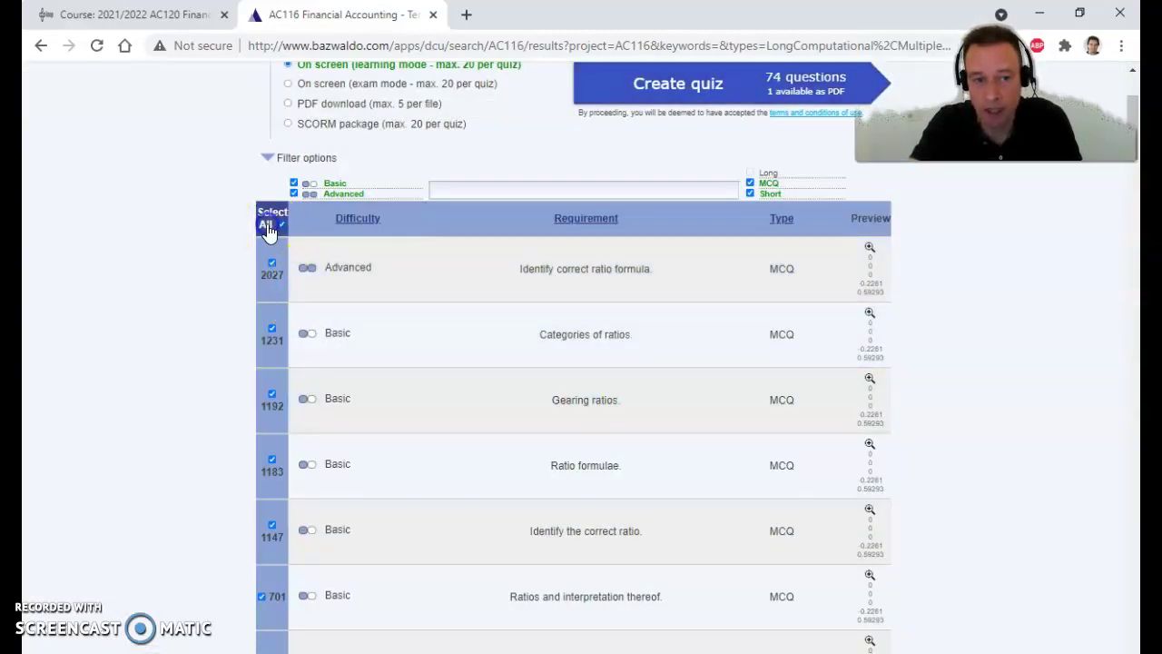
pyautogui.click(272, 329)
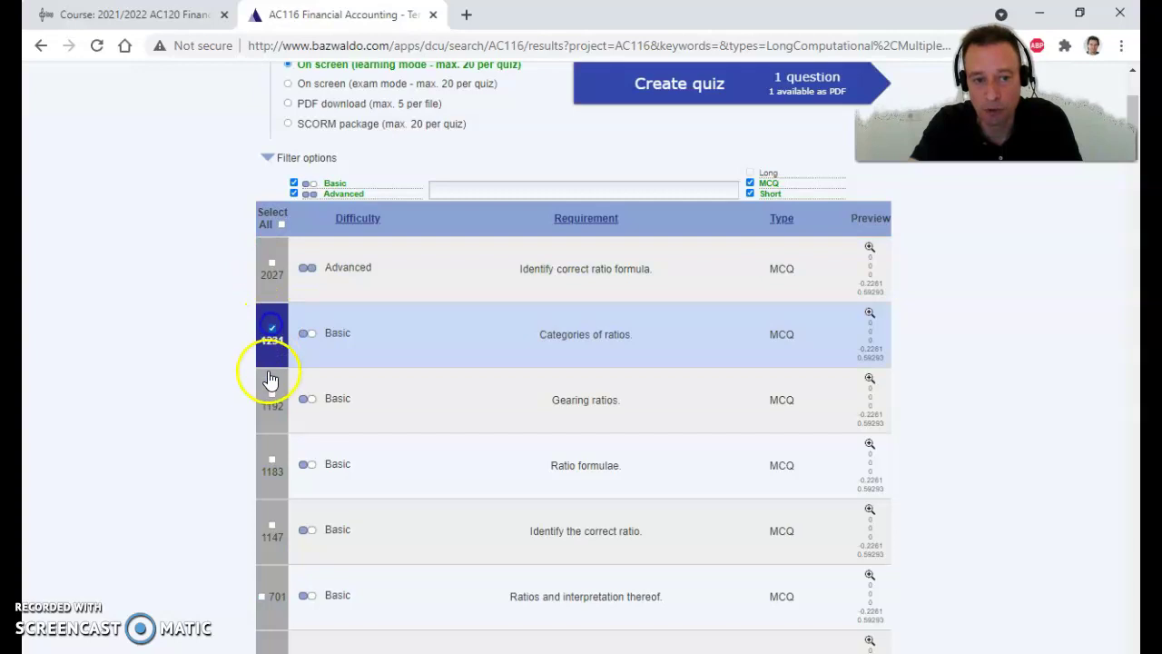
pyautogui.click(272, 394)
pyautogui.click(267, 469)
pyautogui.click(273, 224)
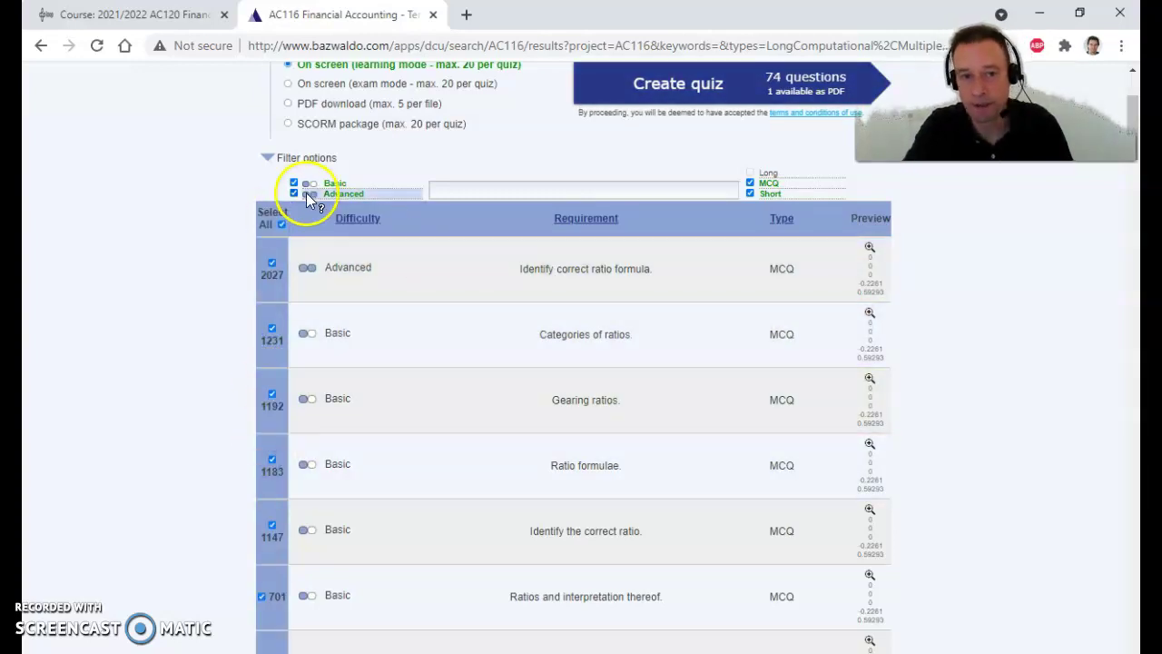
# Try the difficulty and type filters by excluding and restoring the Basic questions and the MCQ questions
pyautogui.click(294, 184)
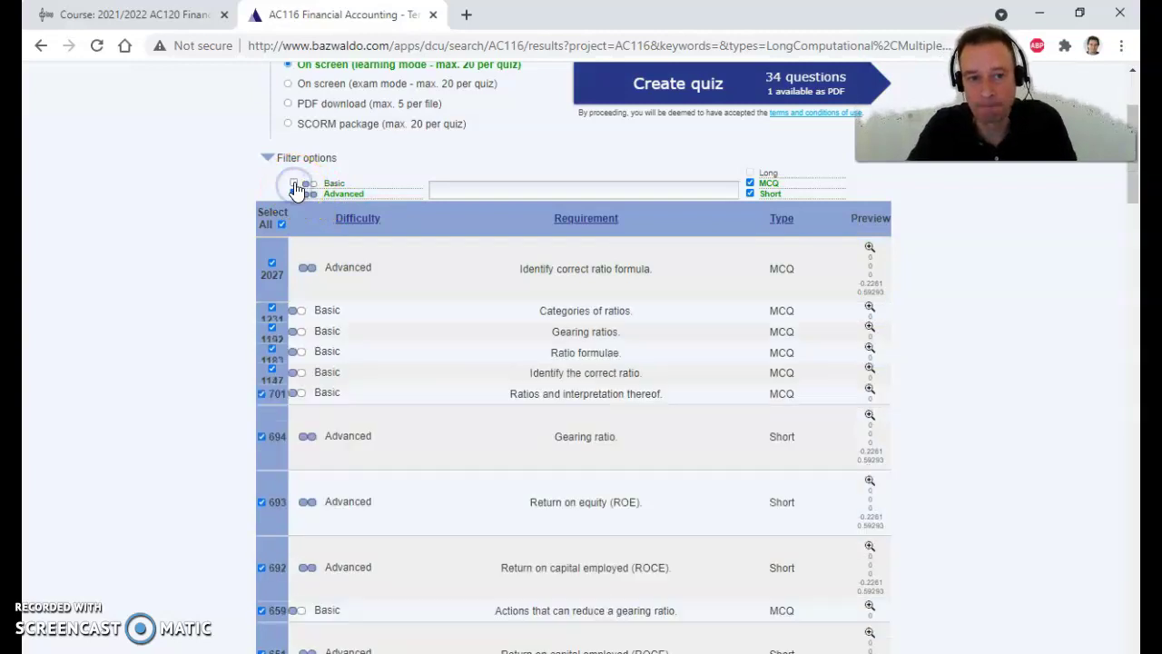
pyautogui.click(295, 184)
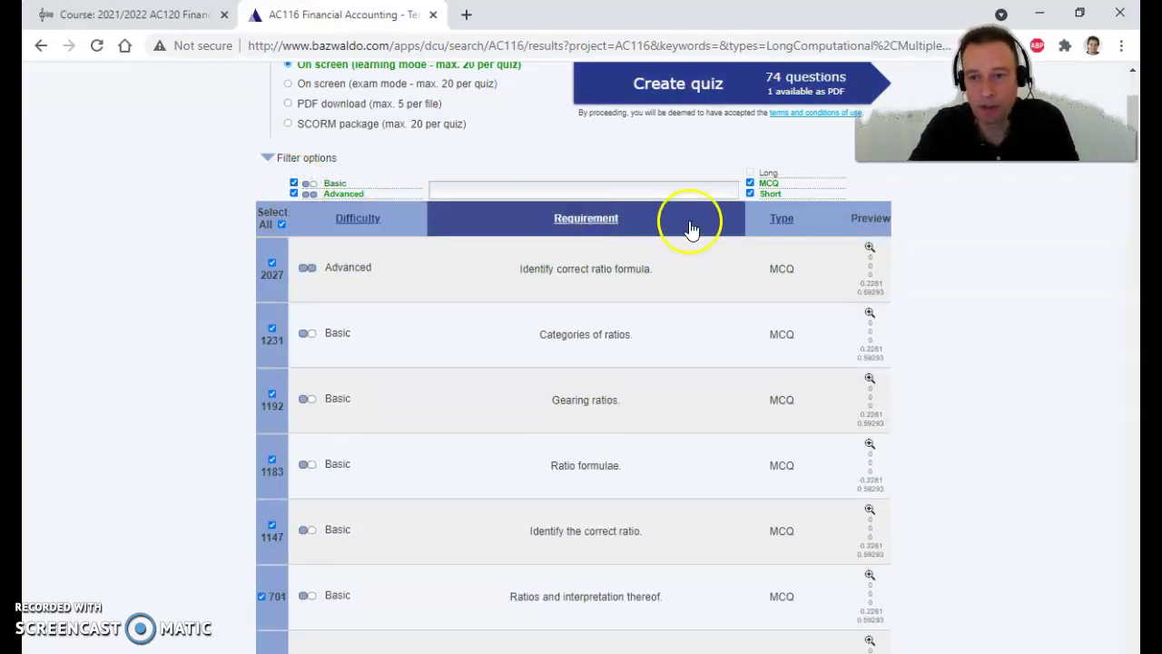
pyautogui.click(750, 184)
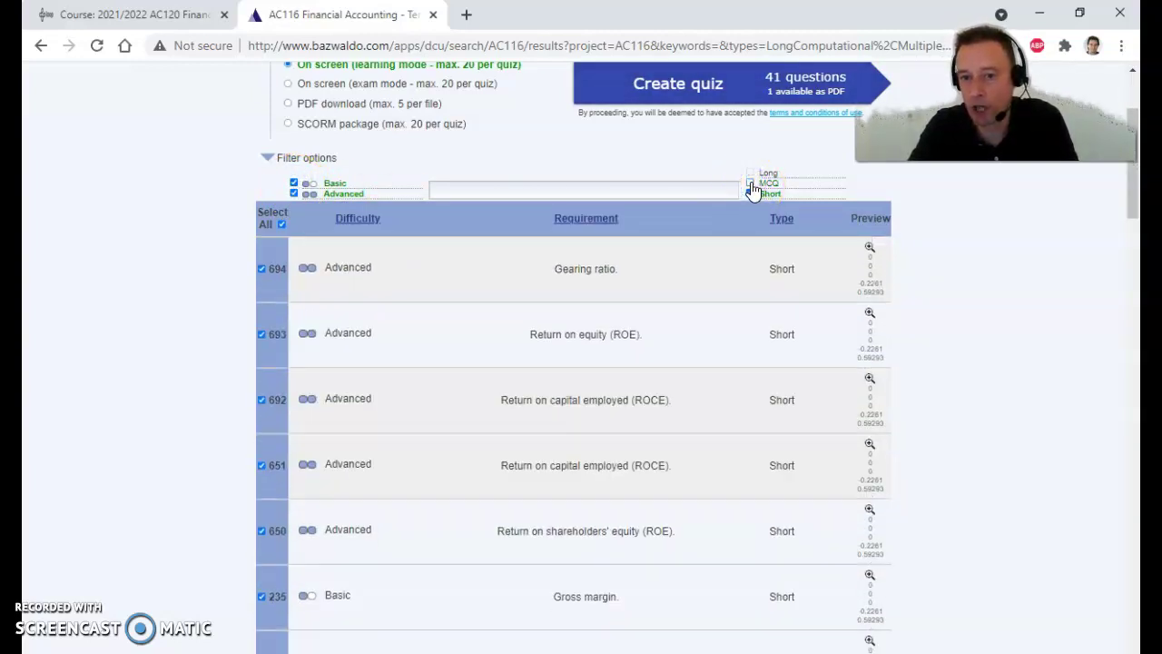
pyautogui.click(750, 185)
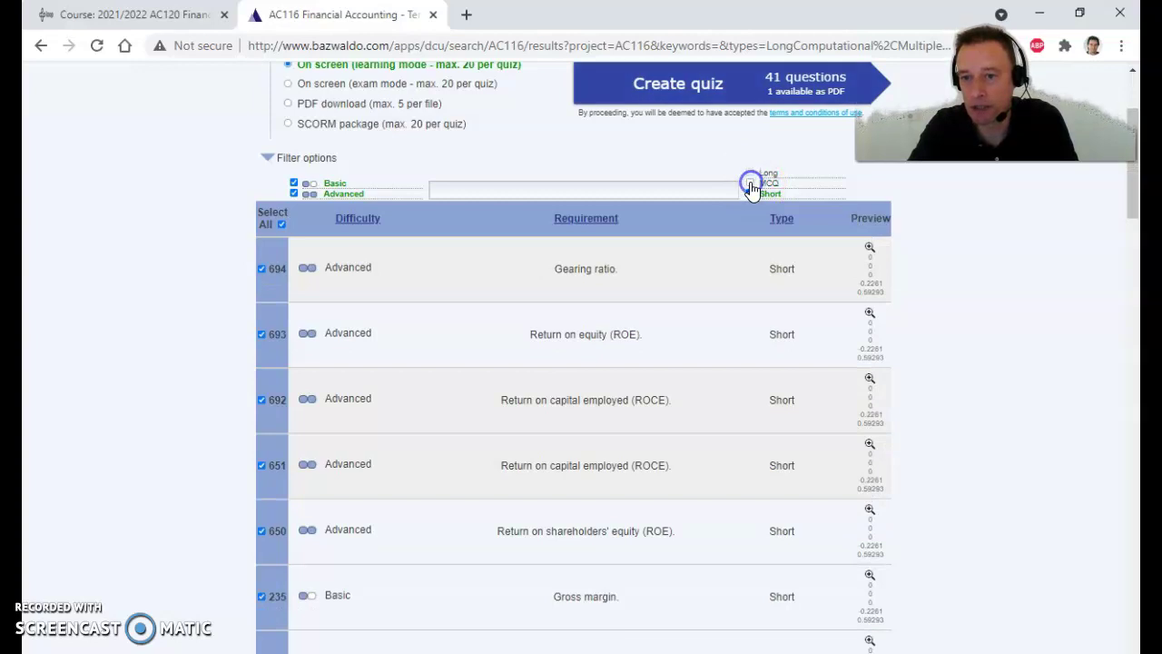
# Filter the questions by the requirement keyword "equity" and clear the keyword again
pyautogui.click(506, 189)
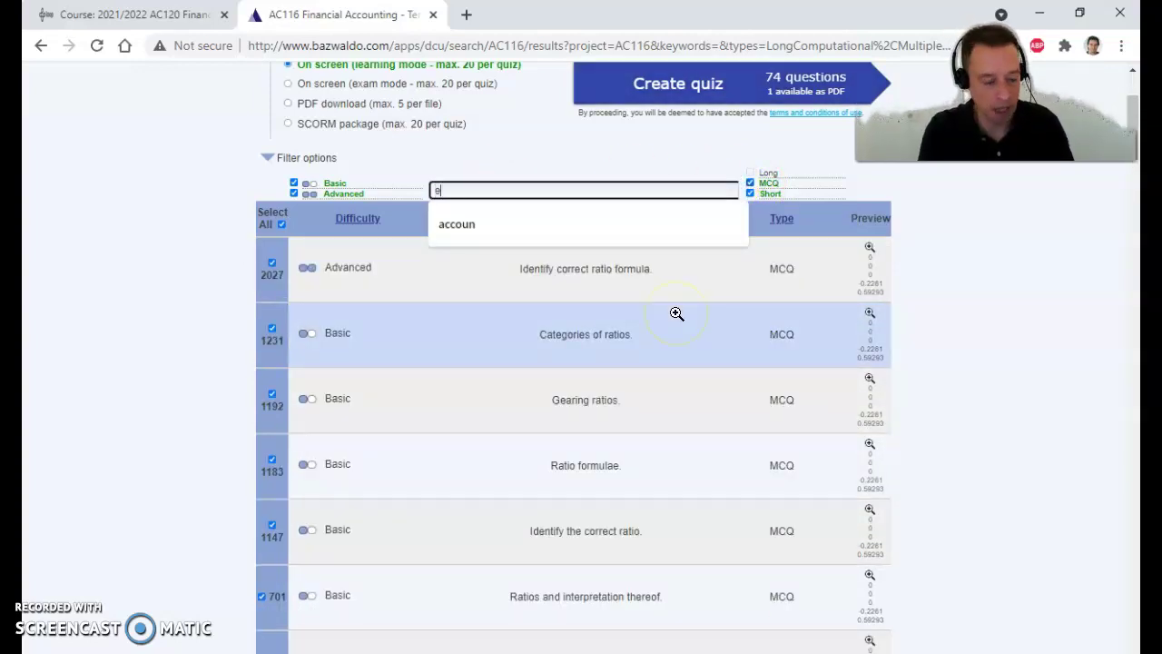
pyautogui.write('equity')
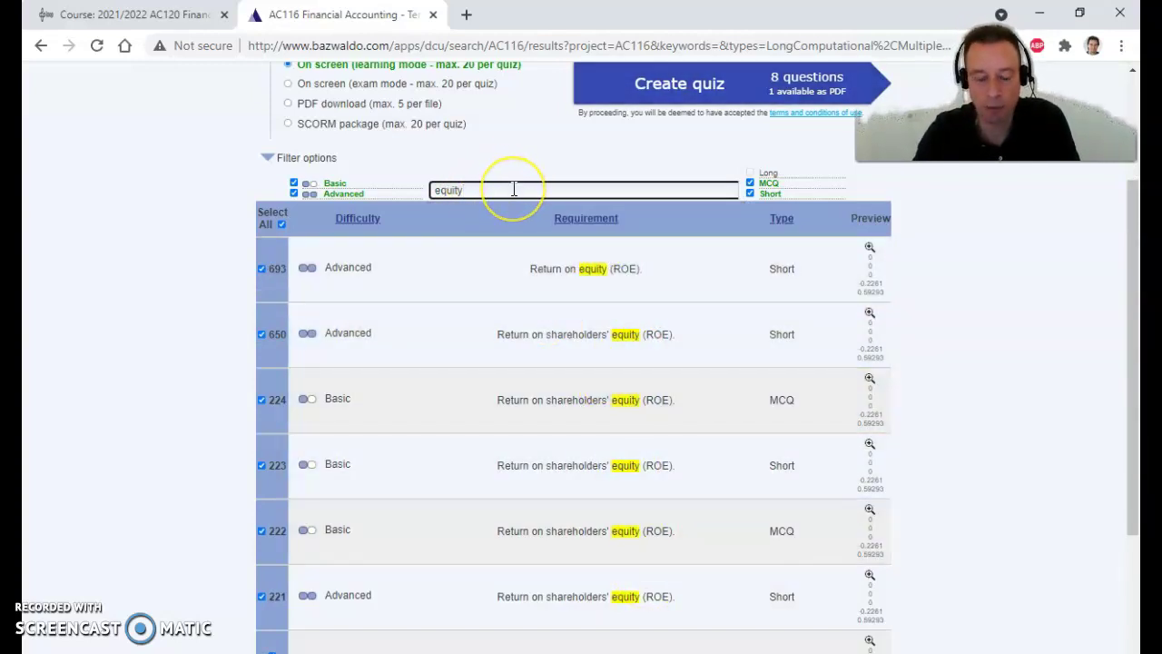
pyautogui.press('BackSpace')
pyautogui.press('BackSpace')
pyautogui.press('BackSpace')
pyautogui.press('BackSpace')
pyautogui.press('BackSpace')
pyautogui.press('BackSpace')
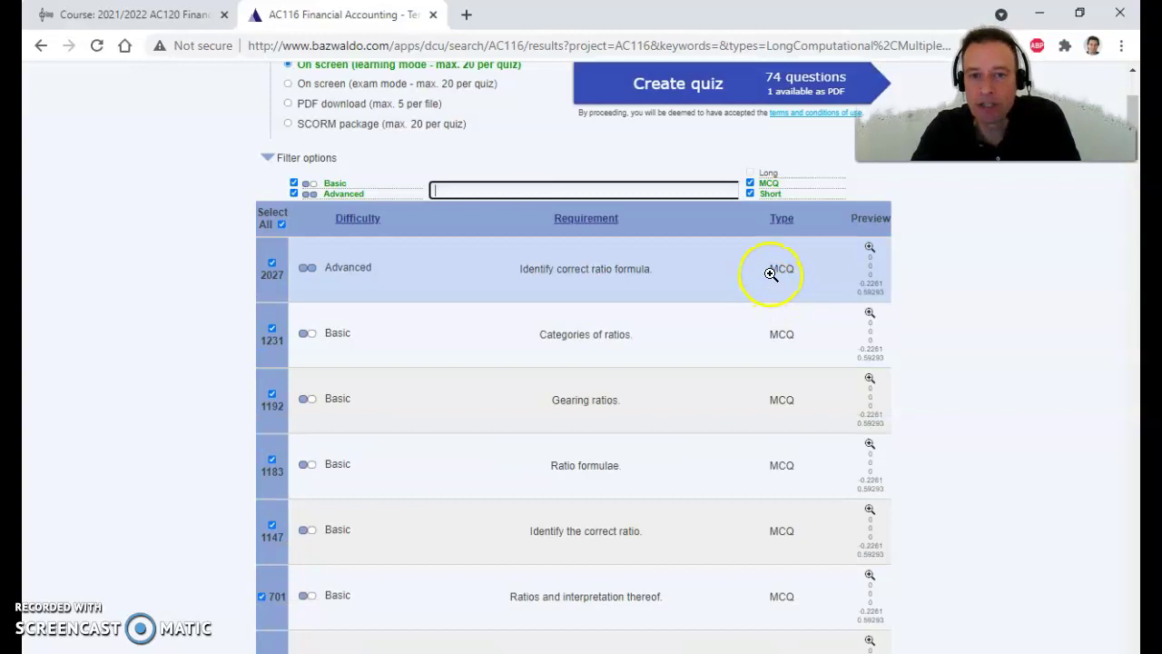
# Try the PDF download output option and return to the on-screen learning mode
pyautogui.scroll(1, 731, 316)
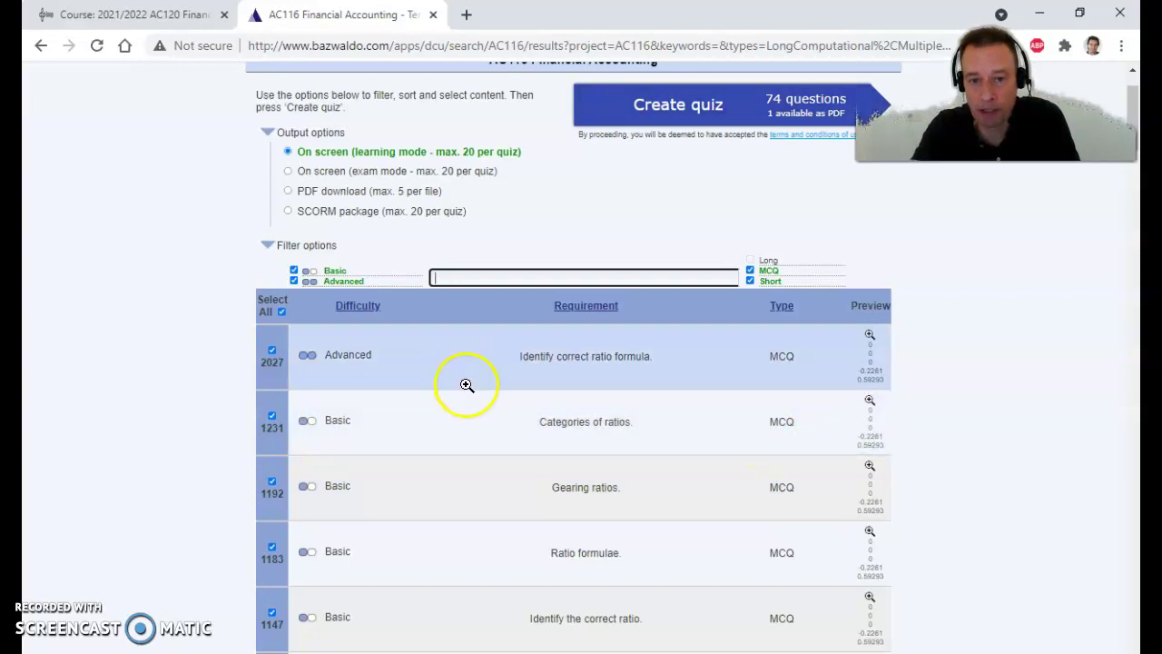
pyautogui.scroll(1, 467, 384)
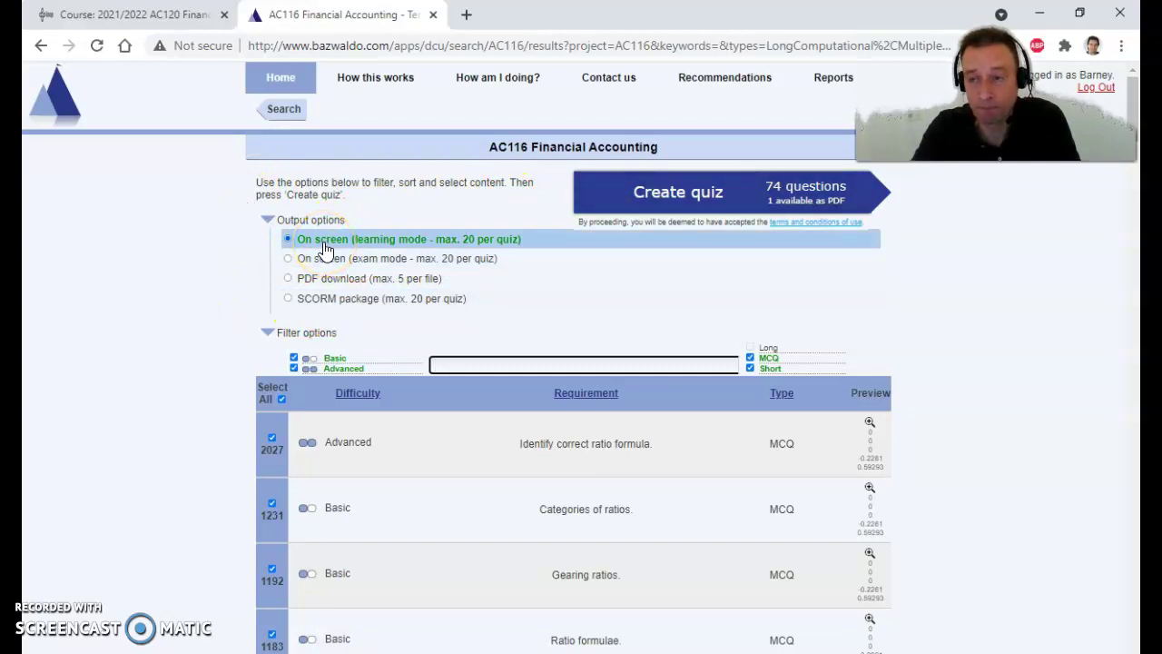
pyautogui.click(363, 247)
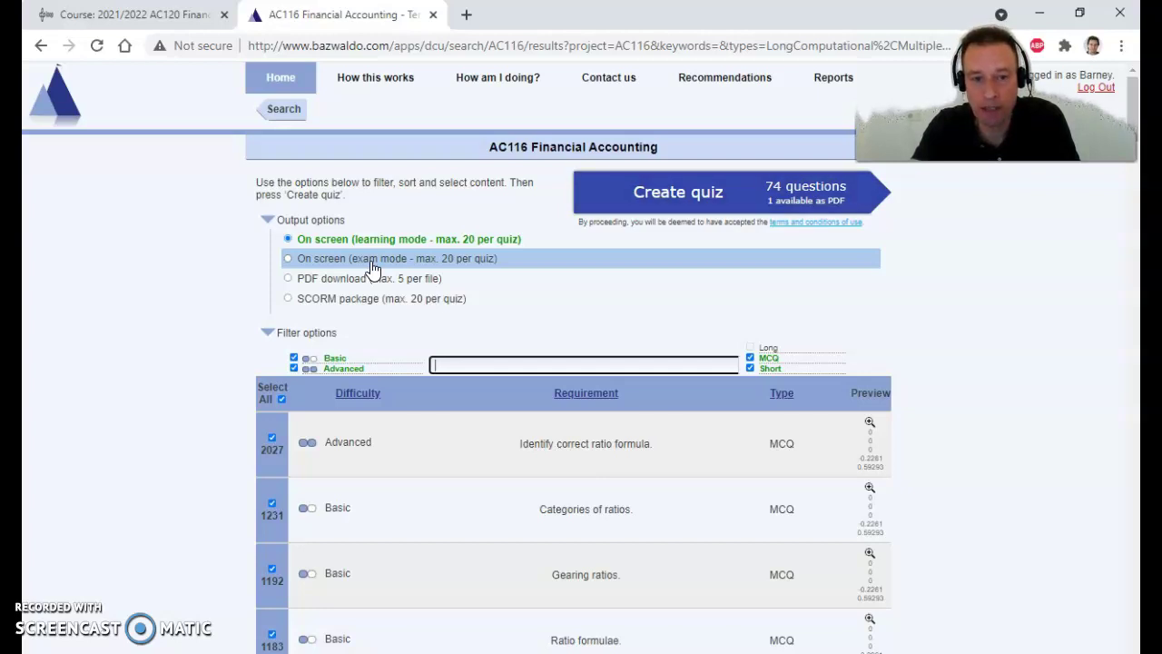
pyautogui.click(335, 283)
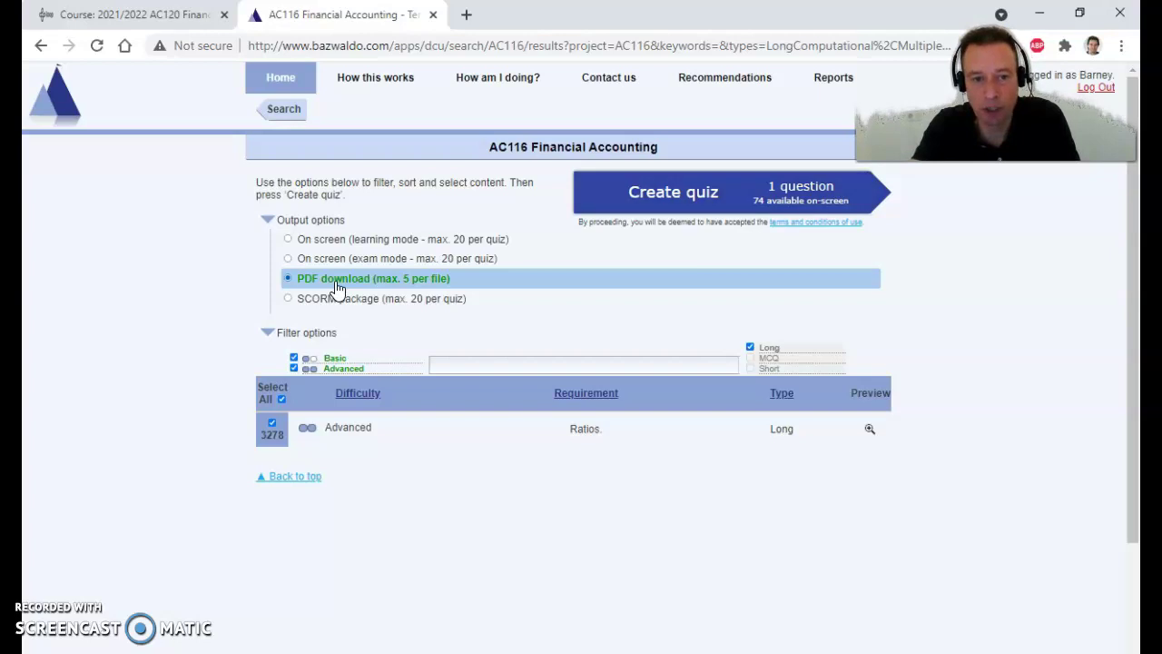
pyautogui.click(338, 240)
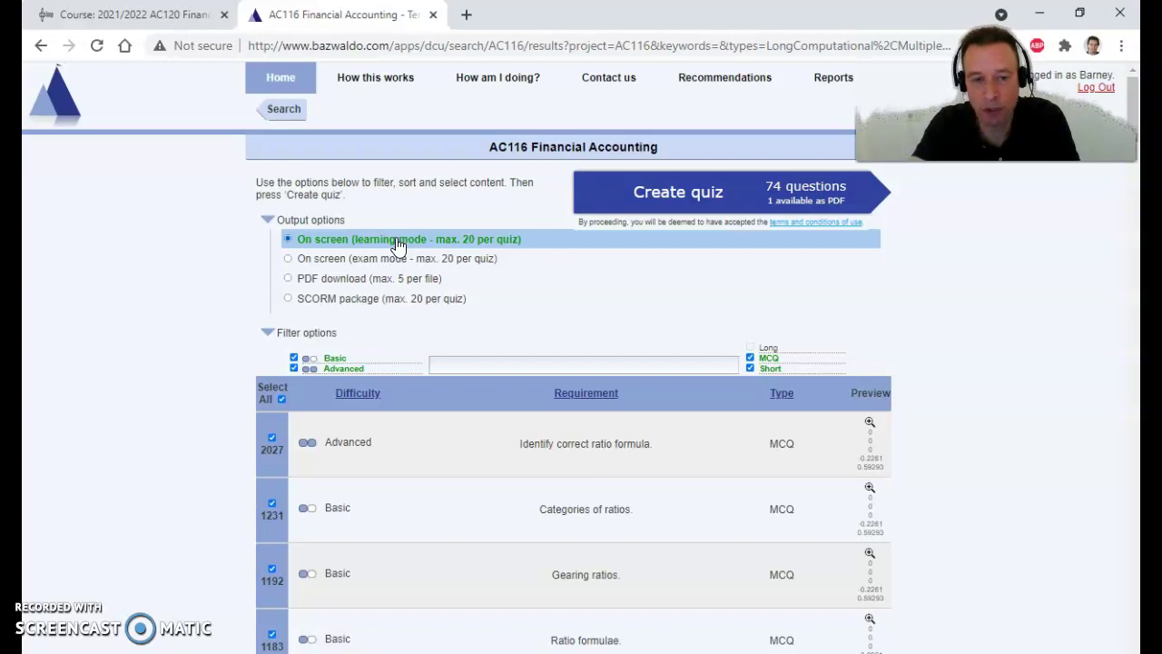
# Create the learning-mode quiz and reveal the hint and solution for its first question, 2027
pyautogui.click(695, 200)
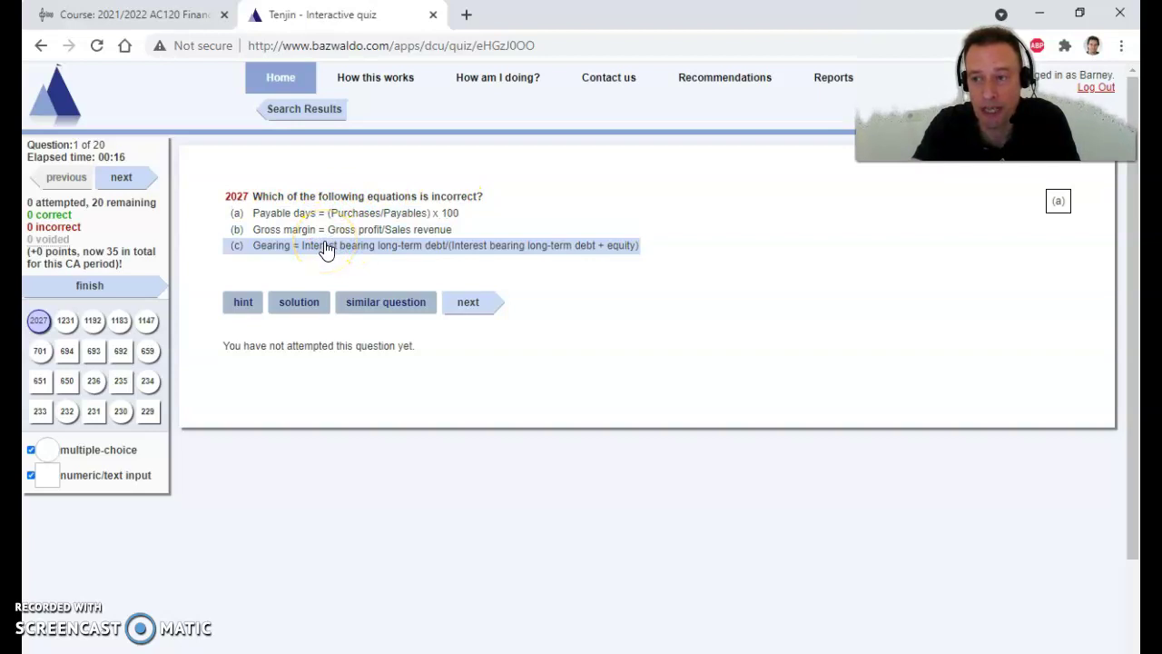
pyautogui.click(241, 312)
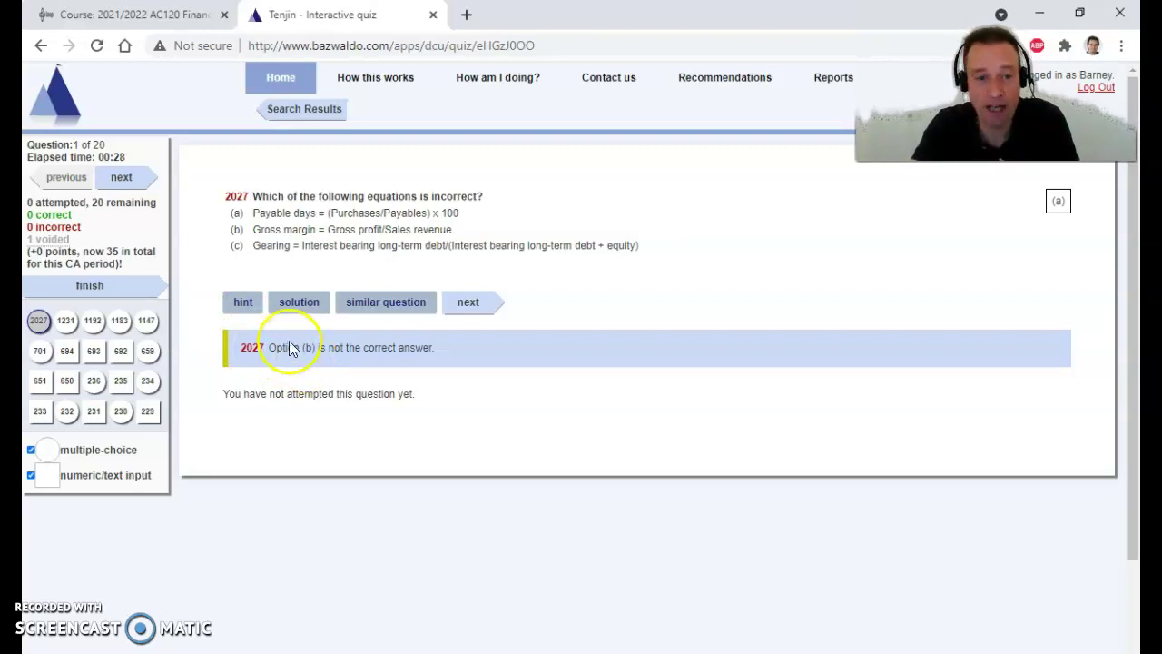
pyautogui.click(300, 309)
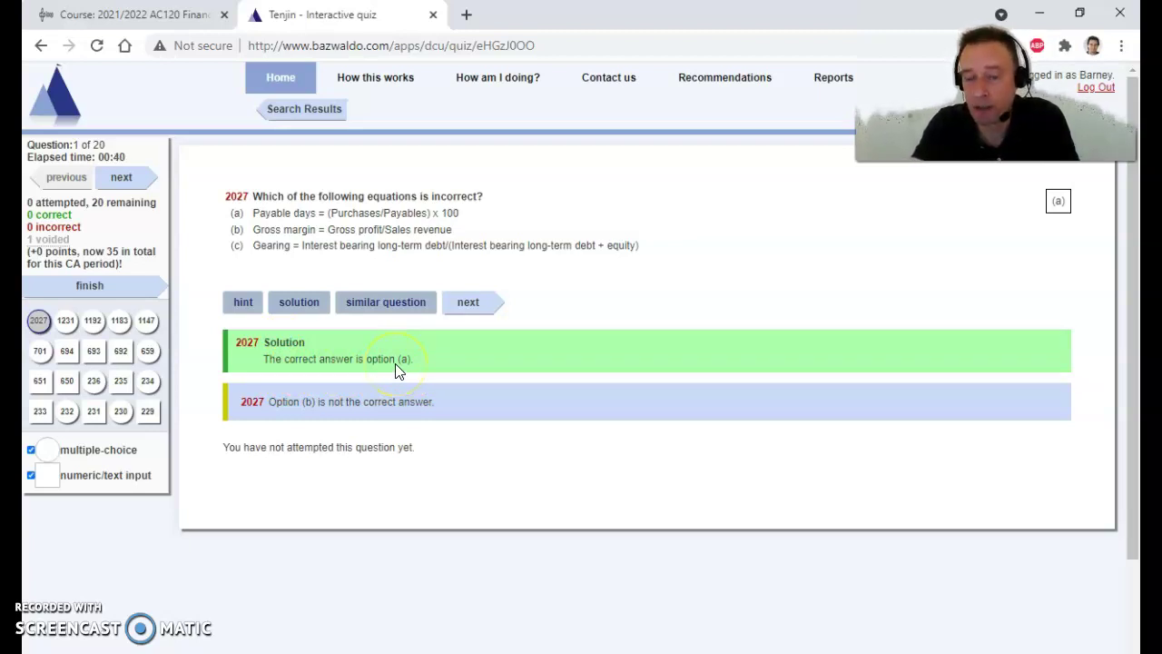
# Load a similar version of question 2027 and answer it with option (c), the interest cover equation
pyautogui.click(388, 303)
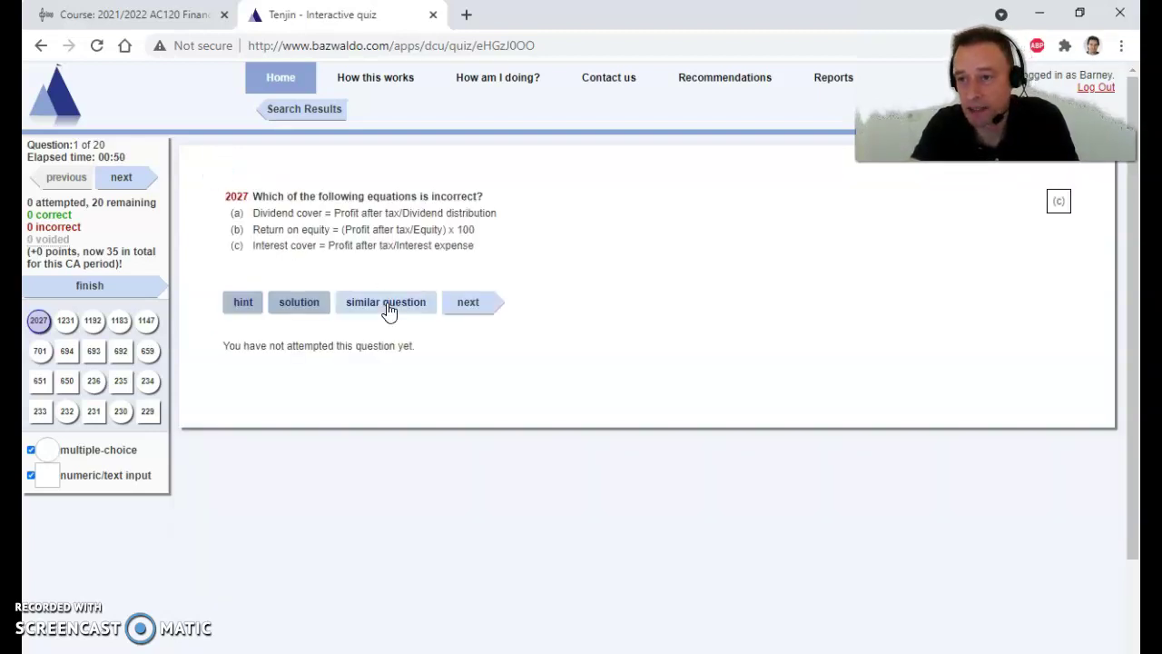
pyautogui.click(387, 307)
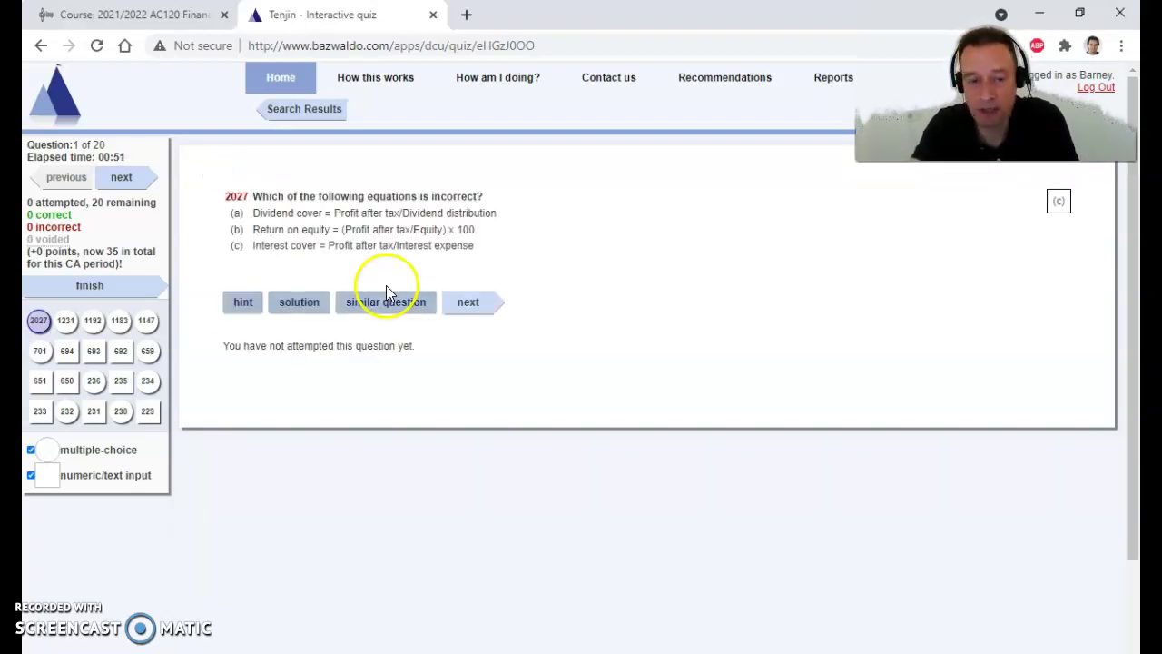
pyautogui.click(343, 257)
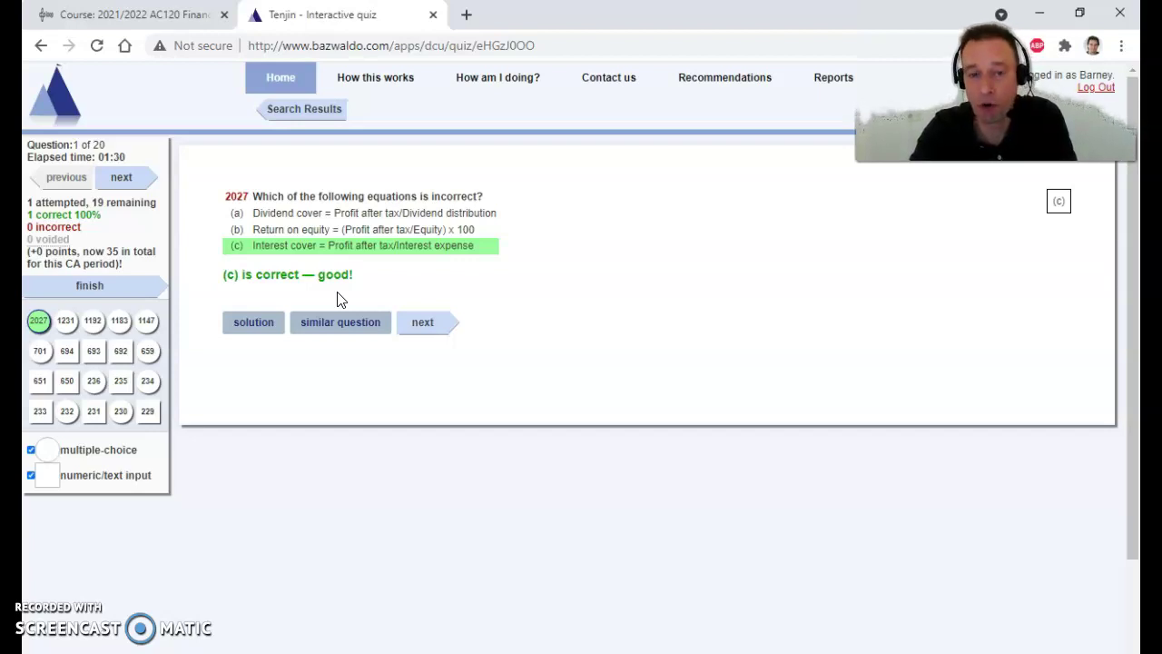
# Open quiz question 694 on the gearing ratio and reveal its hint and its solution
pyautogui.click(68, 363)
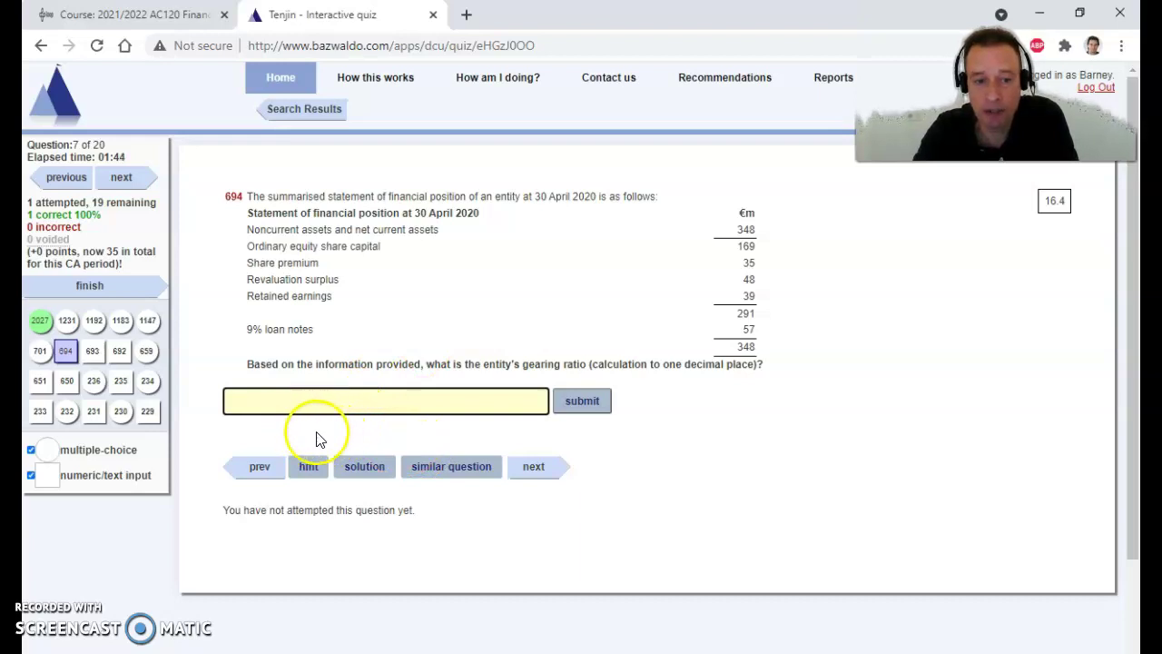
pyautogui.click(303, 400)
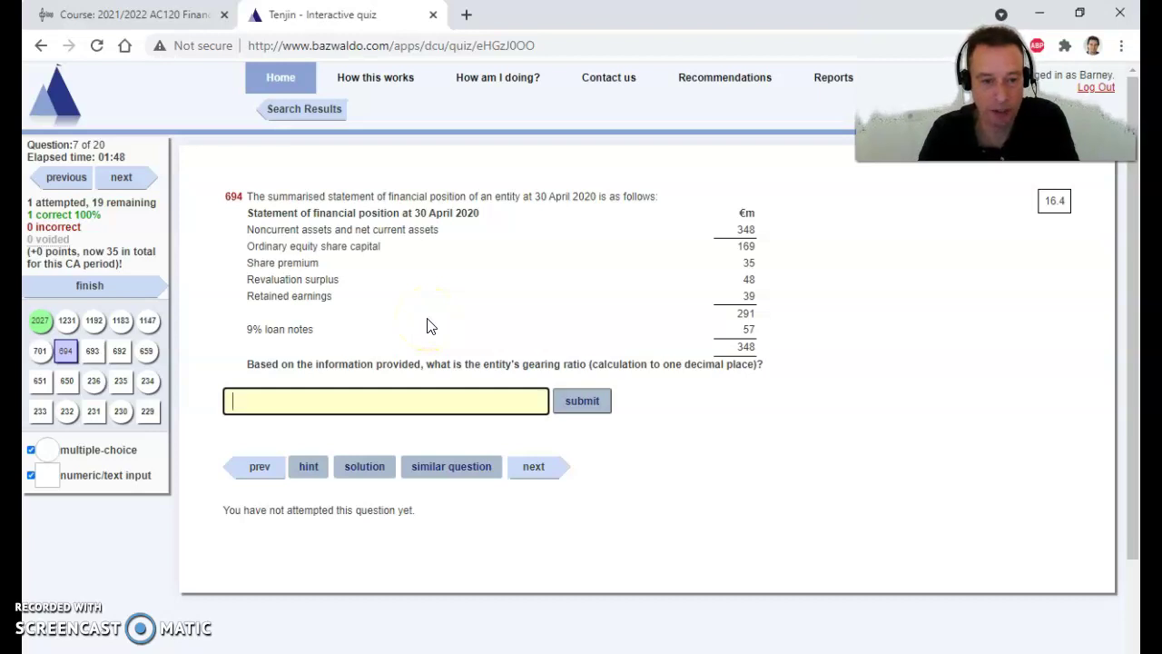
pyautogui.click(307, 468)
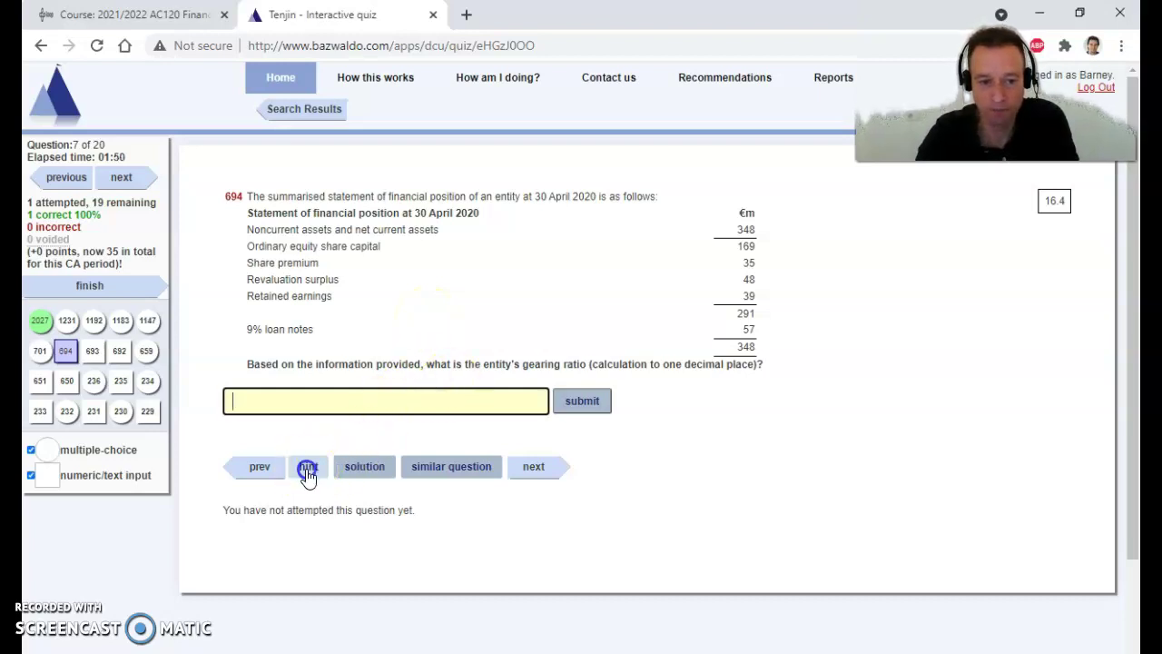
pyautogui.scroll(-2, 395, 336)
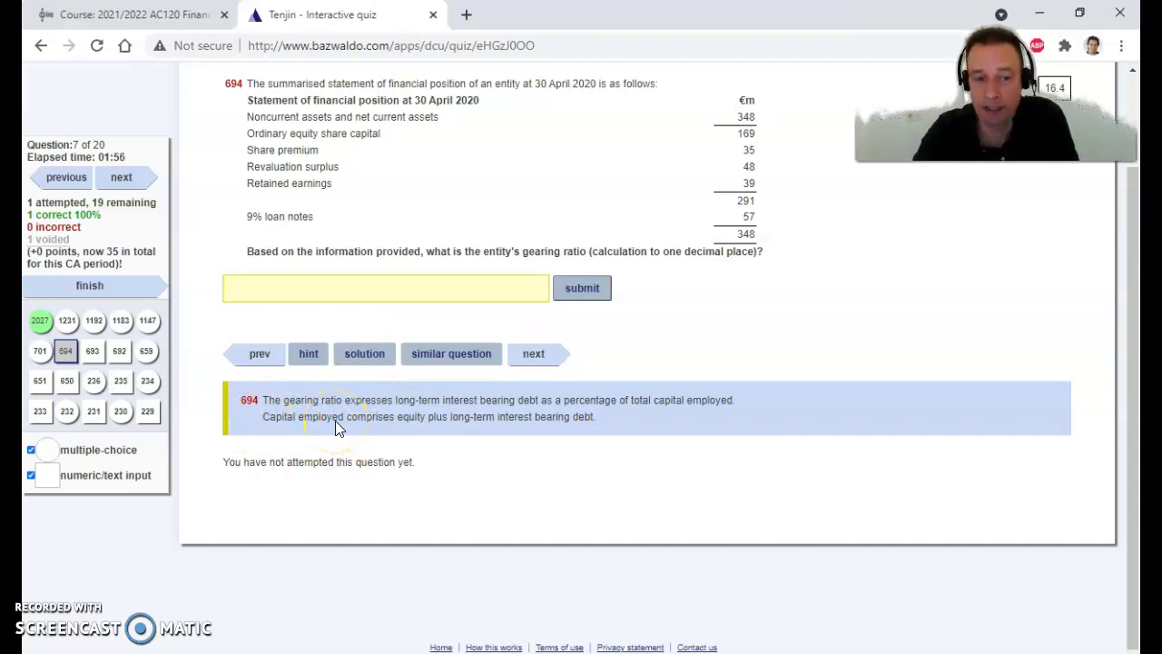
pyautogui.click(364, 358)
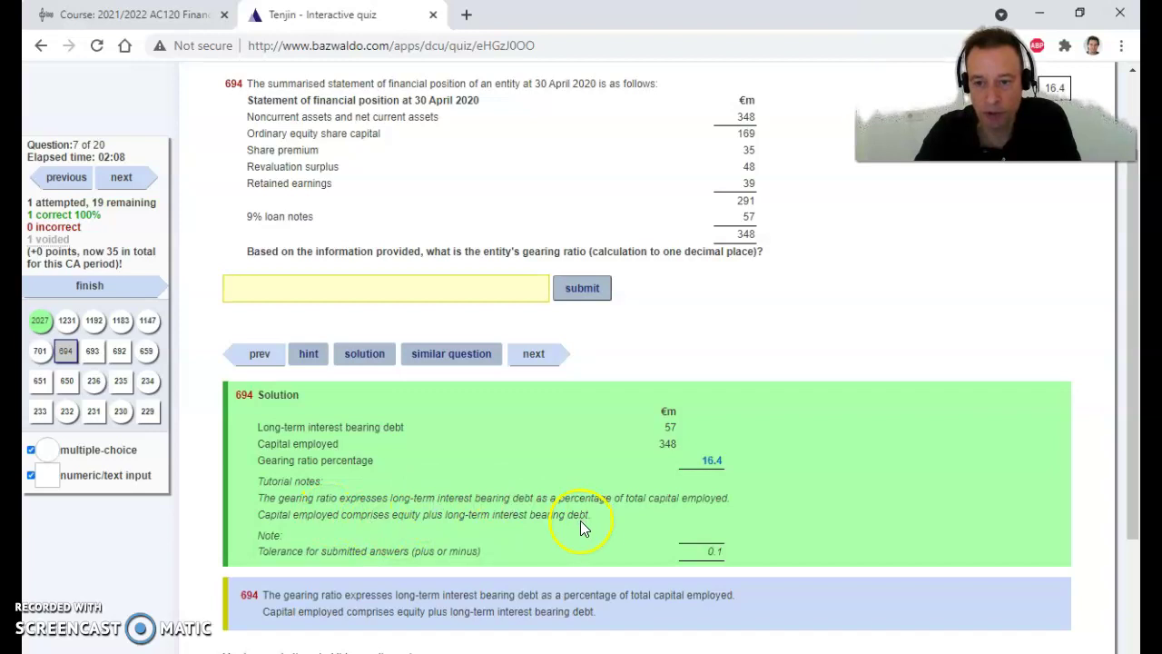
pyautogui.scroll(2, 596, 531)
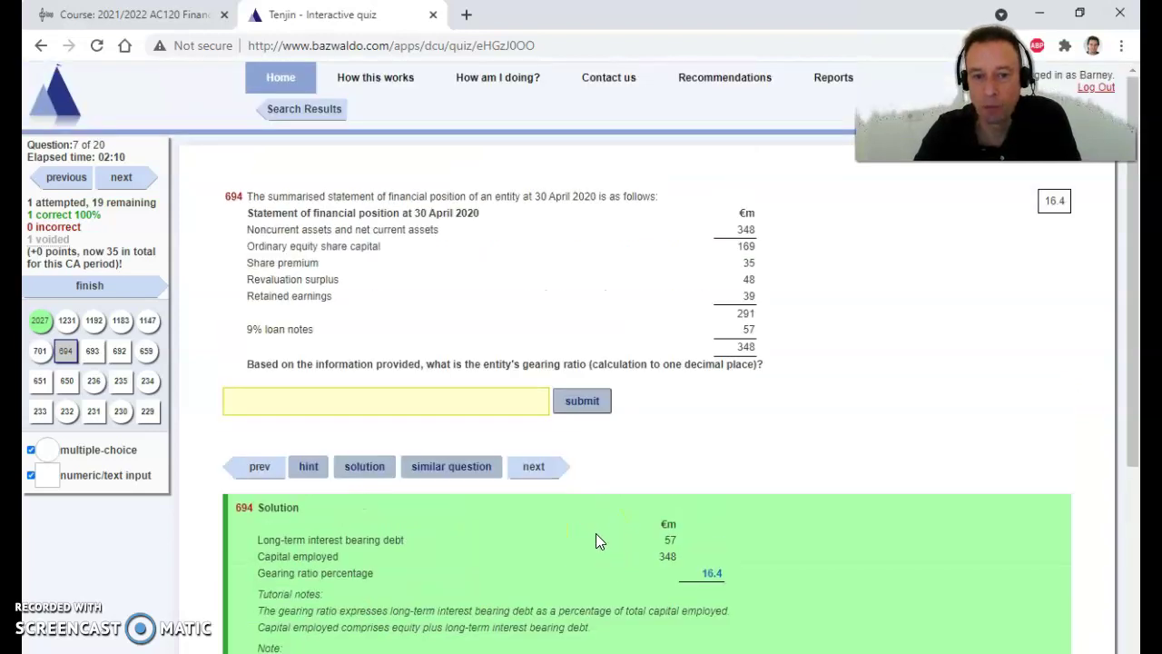
# Answer a similar version of question 694 with 24.1, and submit 525 as the answer to question 693
pyautogui.click(441, 480)
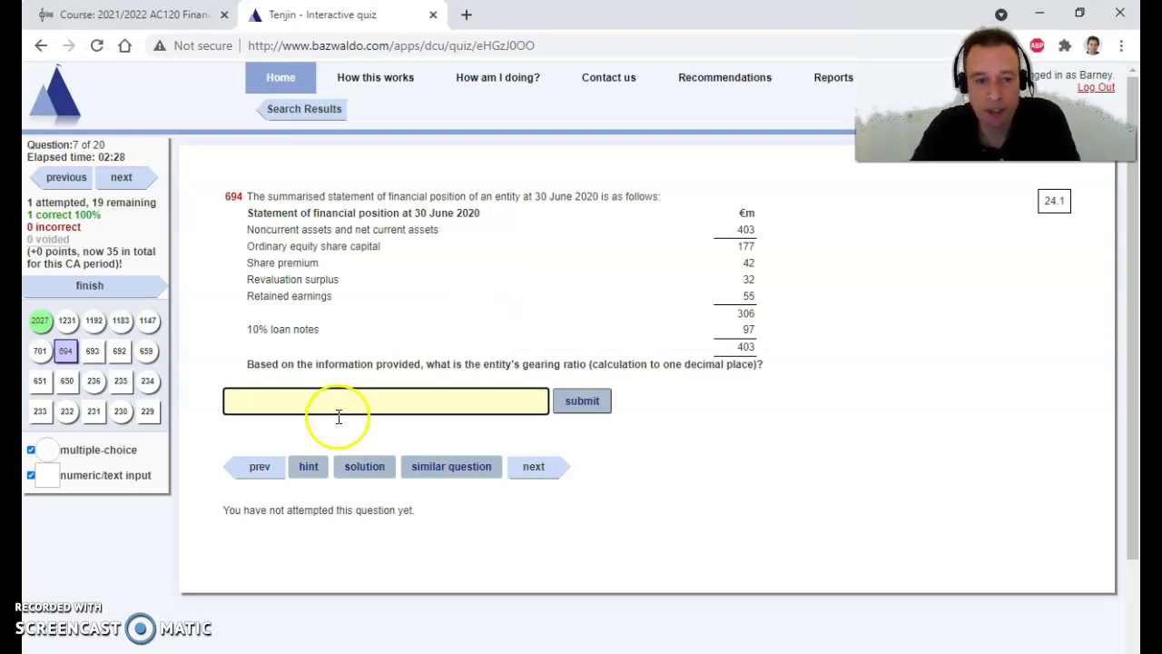
pyautogui.write('24.1')
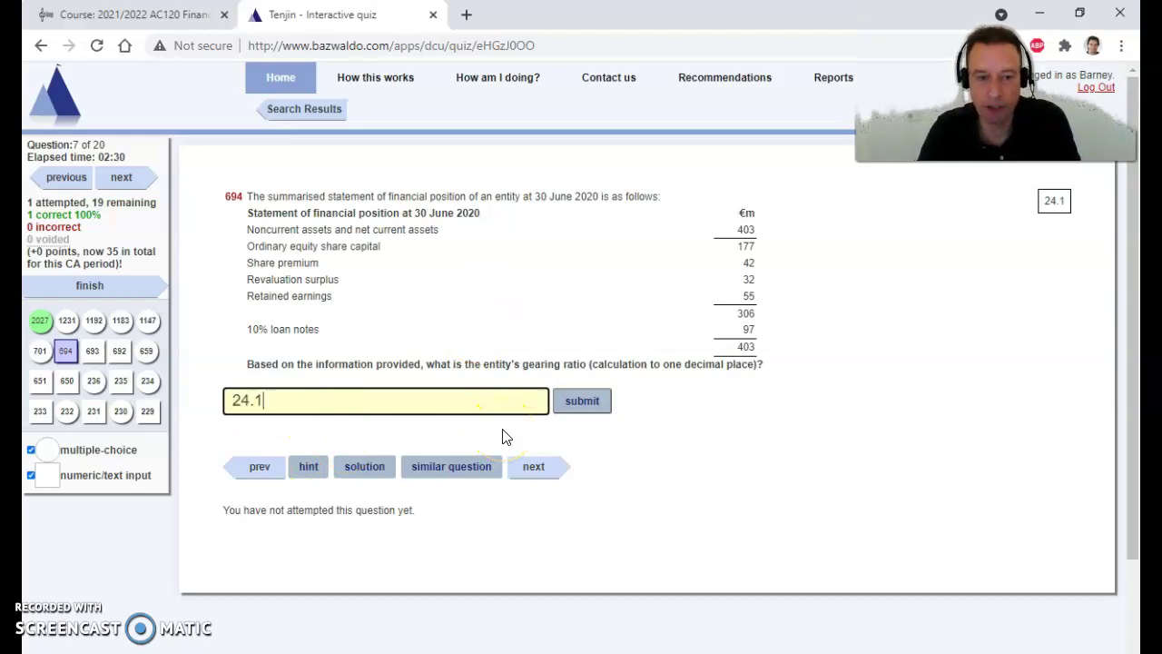
pyautogui.press('Return')
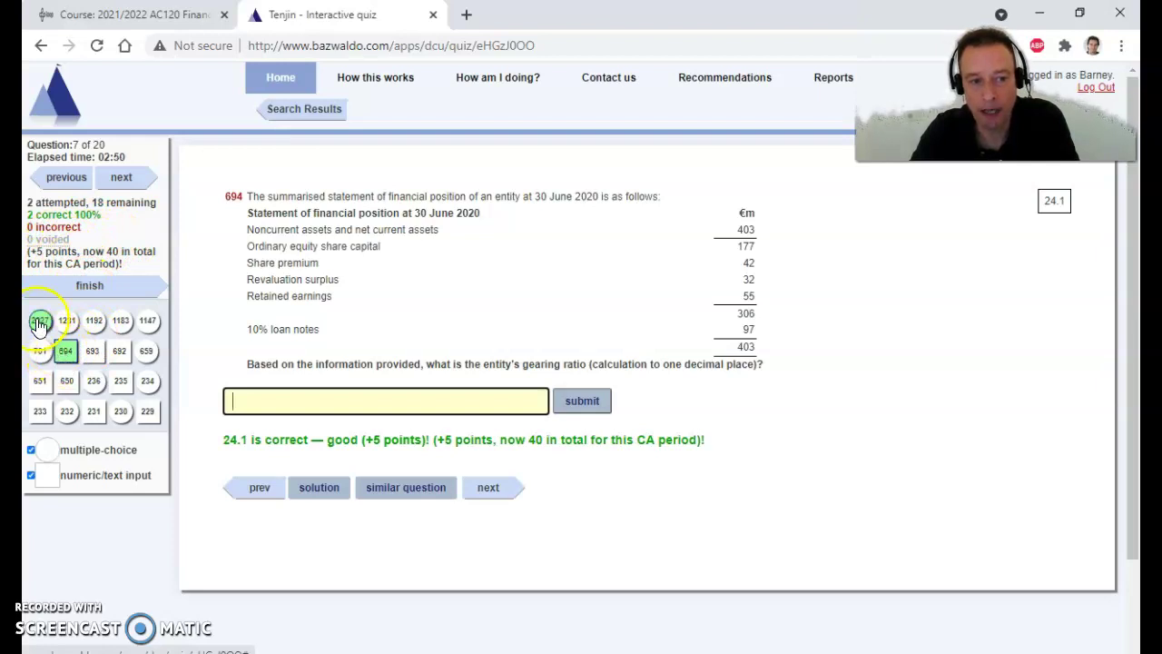
pyautogui.click(92, 352)
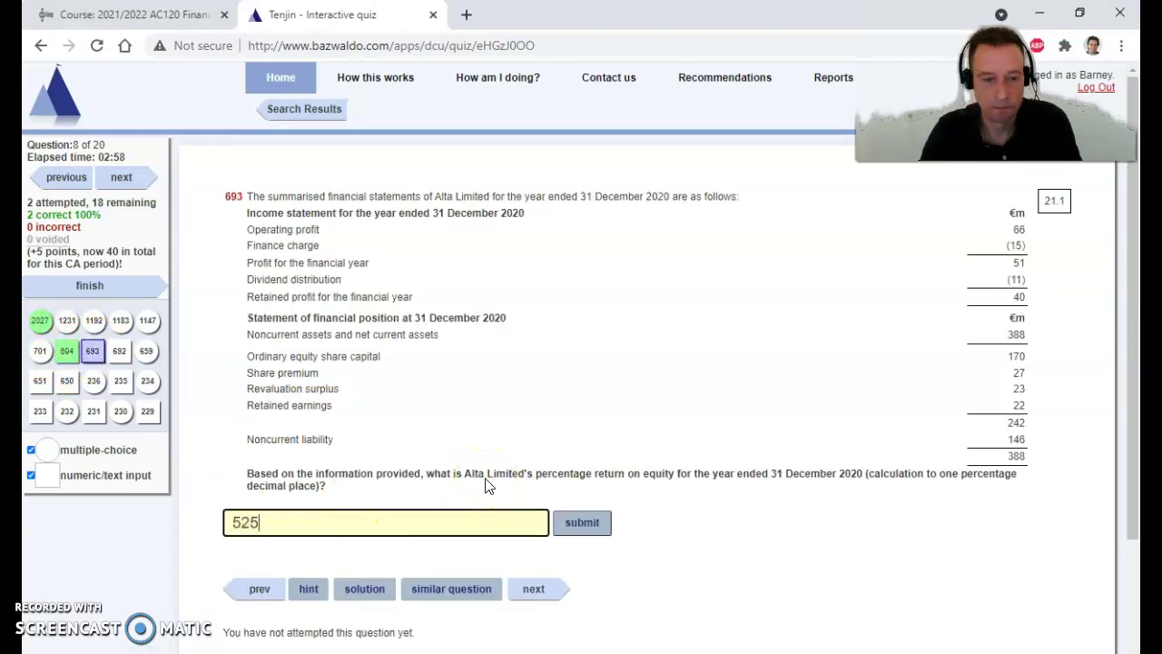
pyautogui.press('Return')
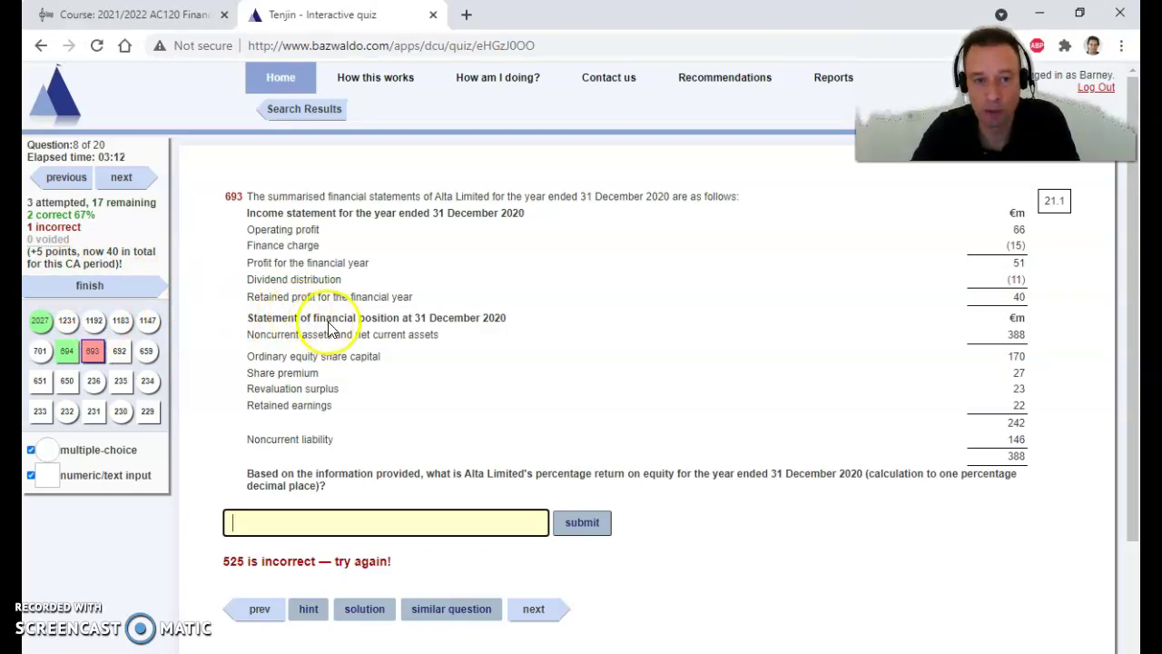
# Return to the search results and create an on-screen quiz in exam mode
pyautogui.click(304, 113)
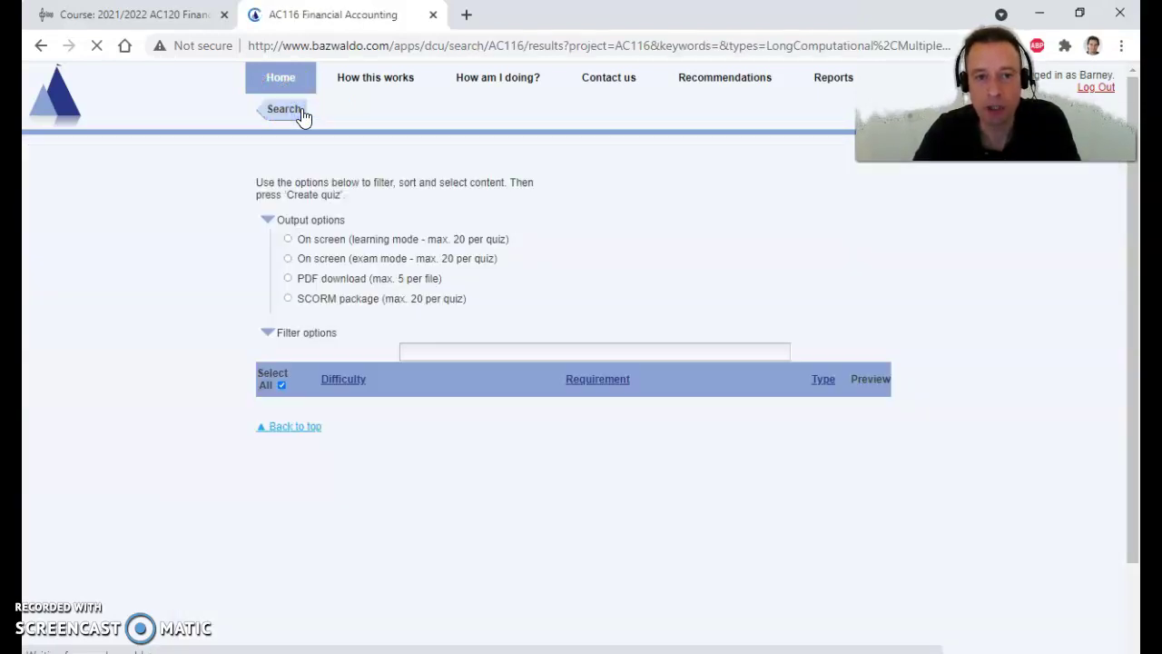
pyautogui.click(380, 242)
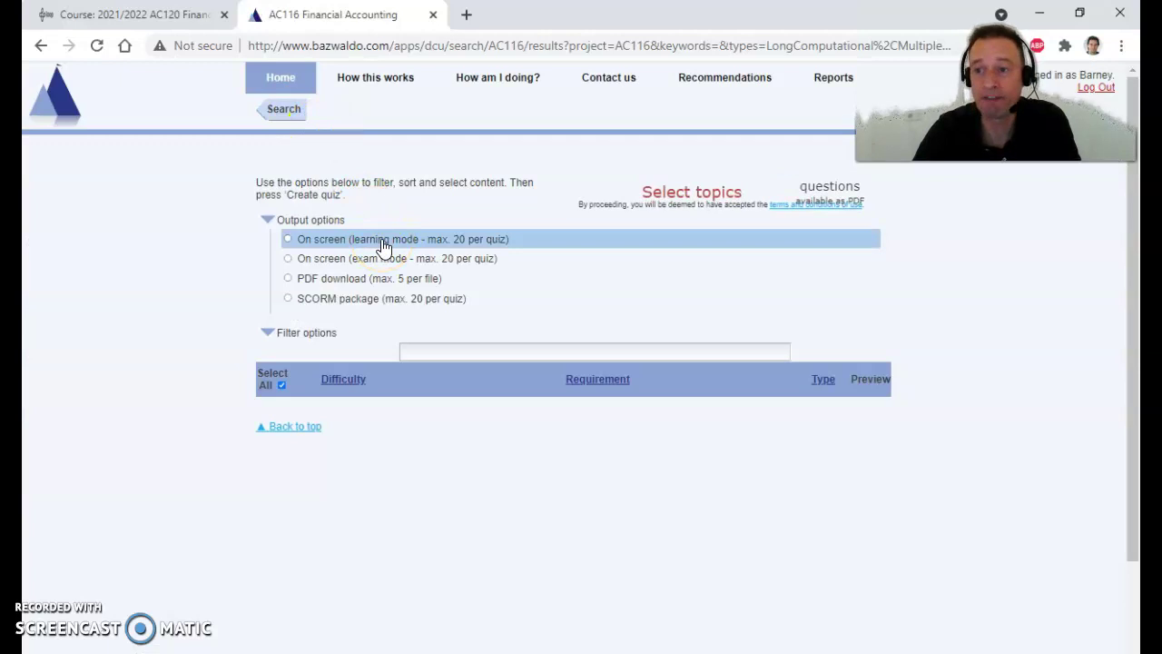
pyautogui.click(384, 257)
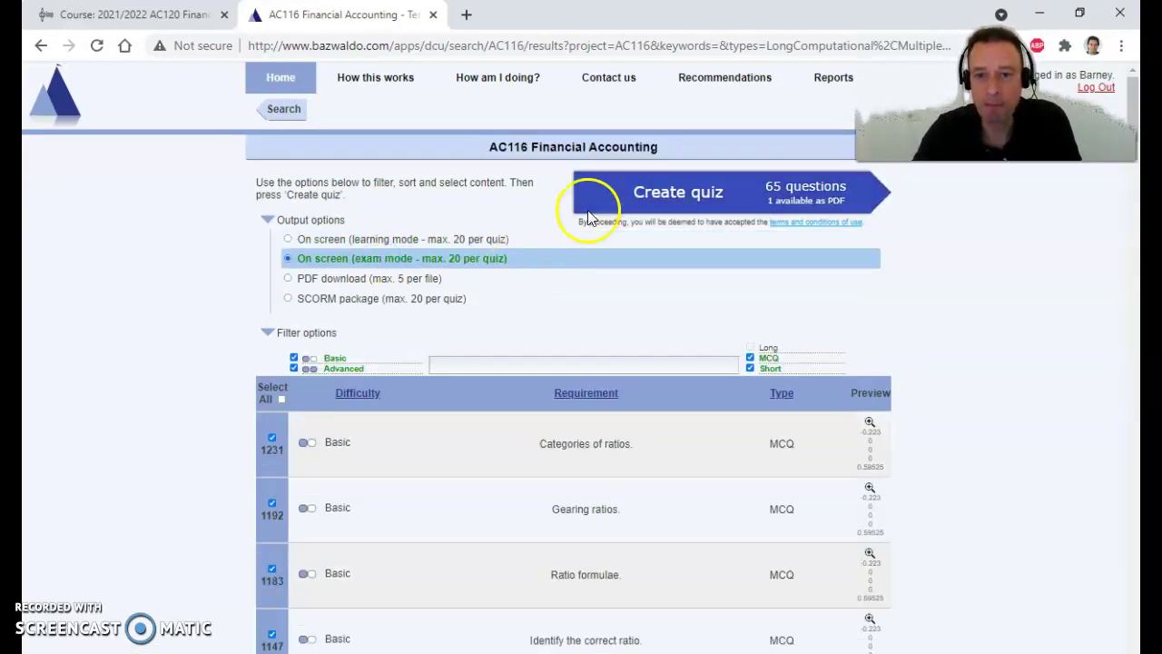
pyautogui.click(669, 195)
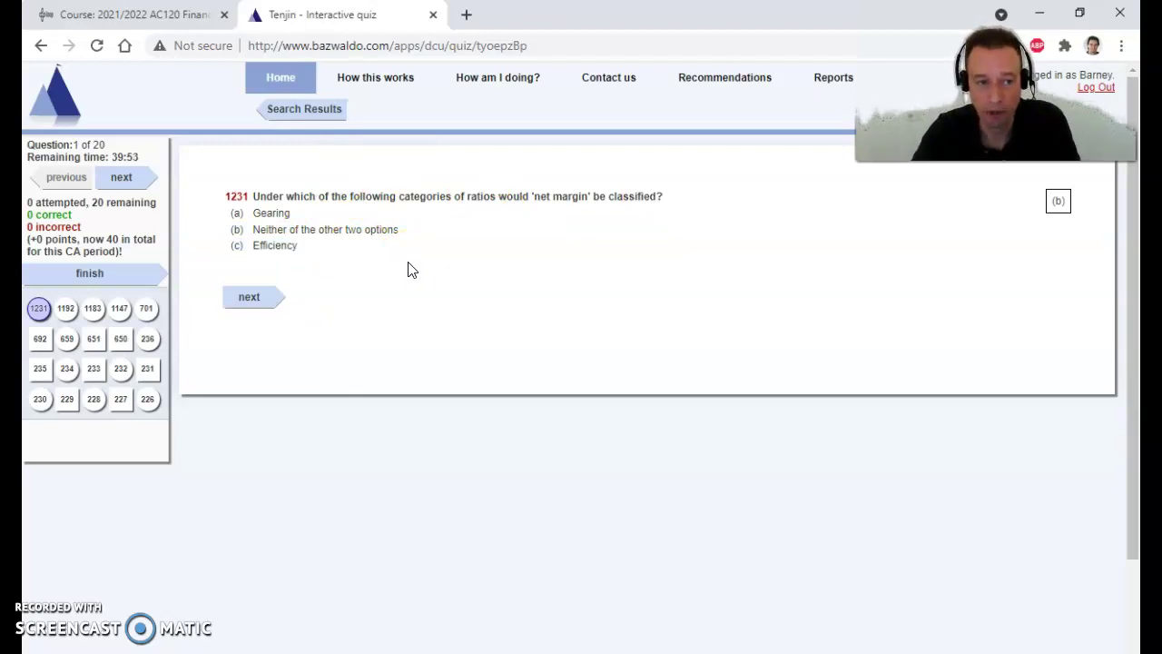
# Answer question 1231 with option (b), Neither of the other two options, and question 651 with 19.5
pyautogui.click(287, 231)
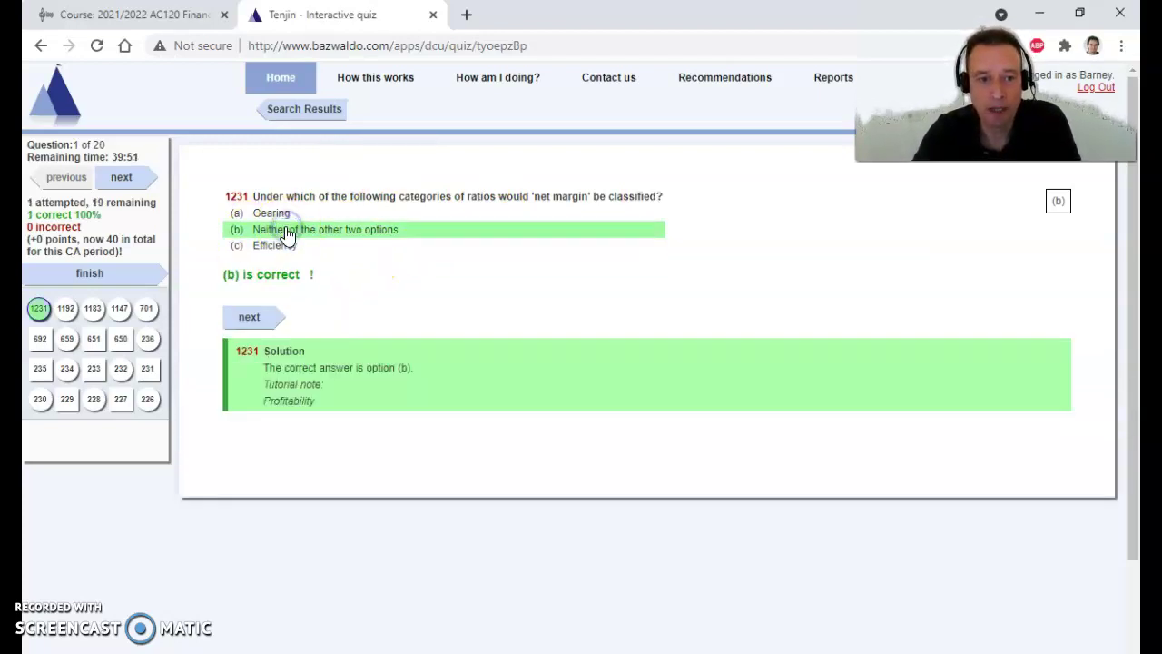
pyautogui.click(93, 338)
pyautogui.click(250, 408)
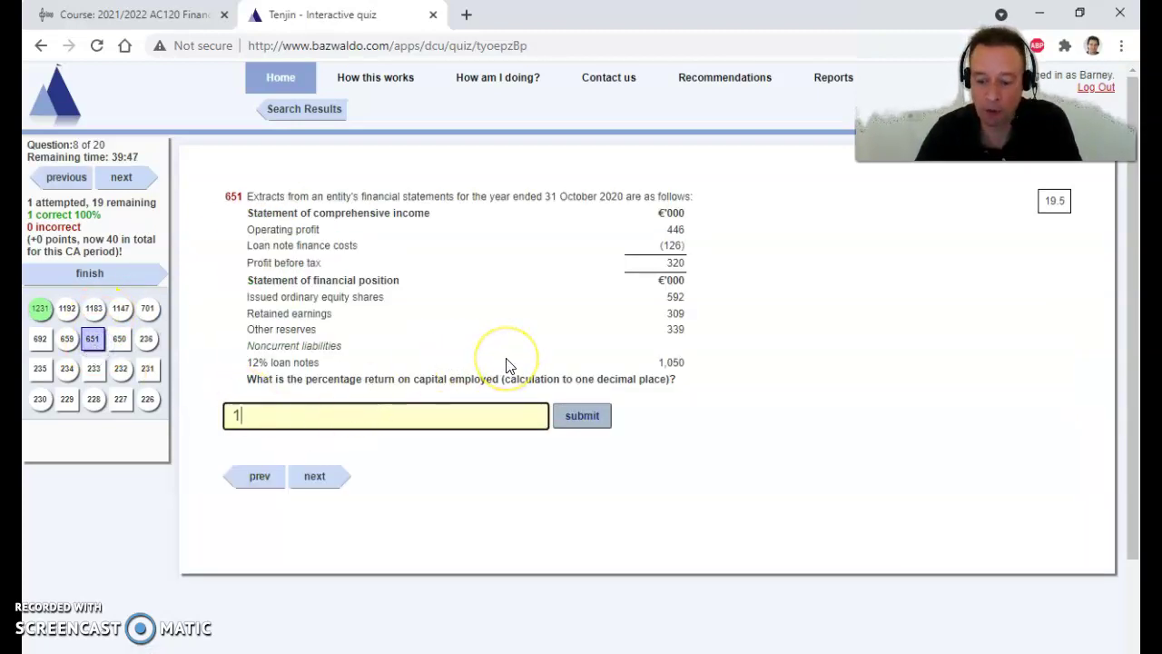
pyautogui.press('Return')
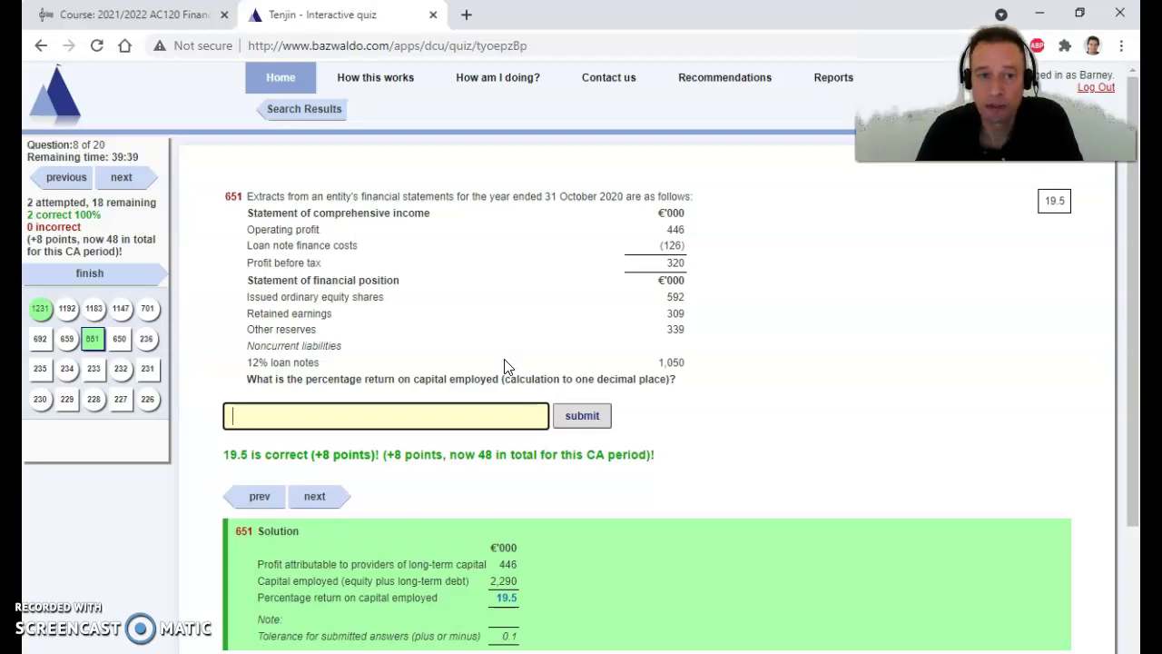
pyautogui.click(456, 297)
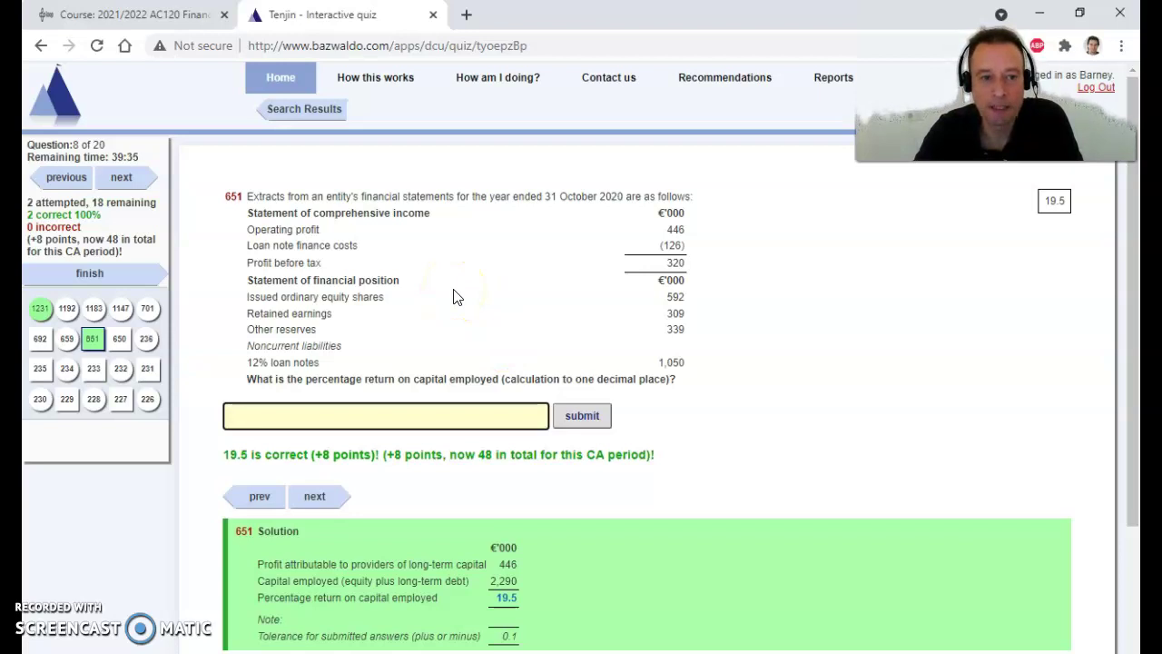
# Return to the search results and preview the short Return on equity question 3423 twice to check its attempt history and figures
pyautogui.click(293, 109)
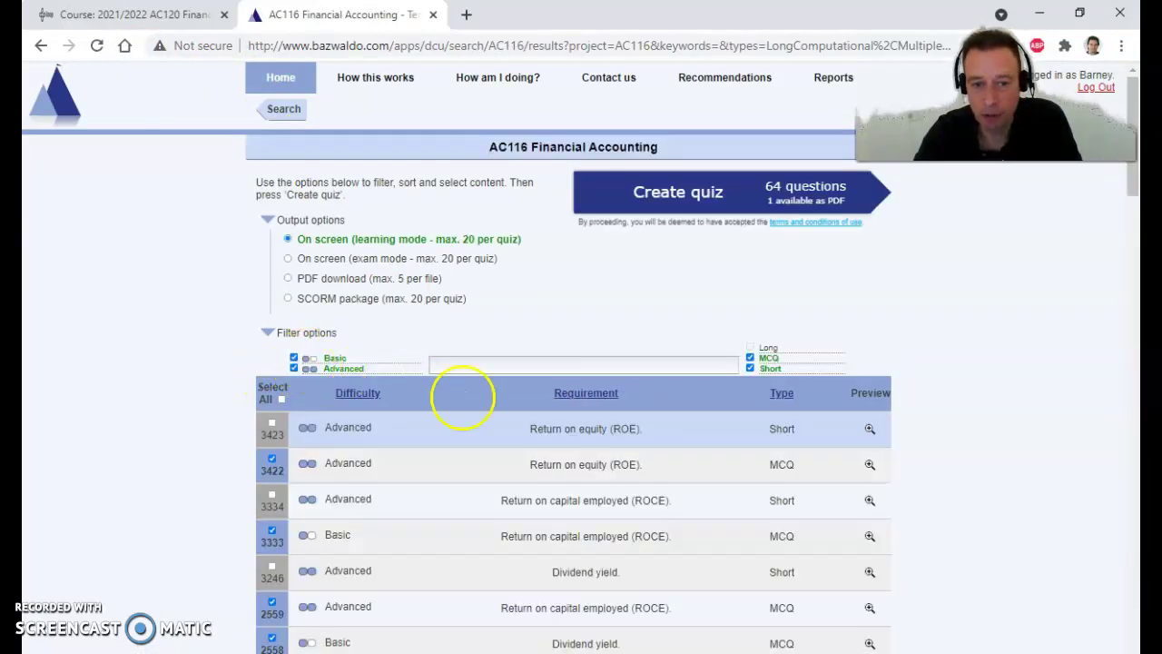
pyautogui.scroll(-3, 463, 392)
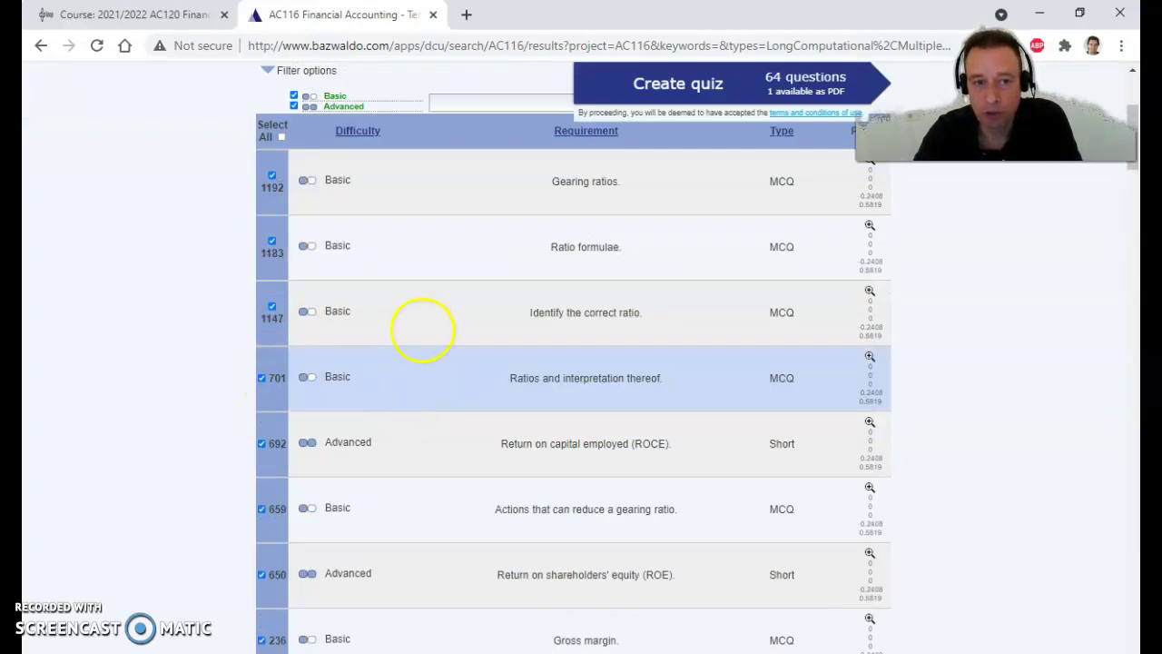
pyautogui.scroll(1, 426, 329)
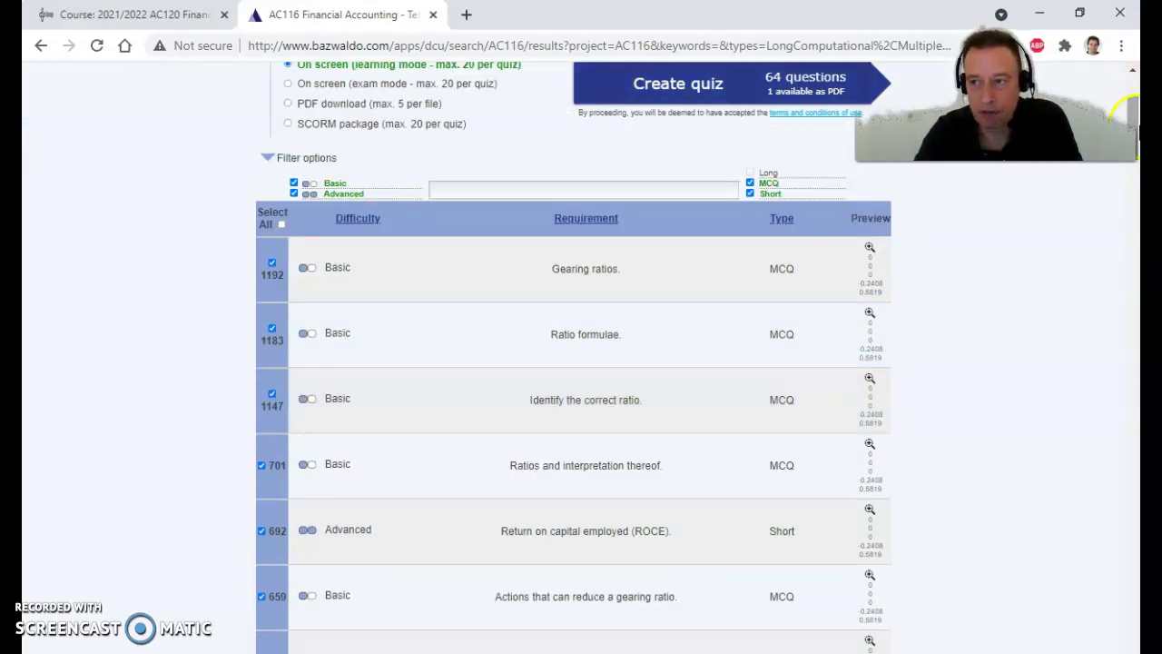
pyautogui.moveTo(1136, 131); pyautogui.dragTo(1134, 552)
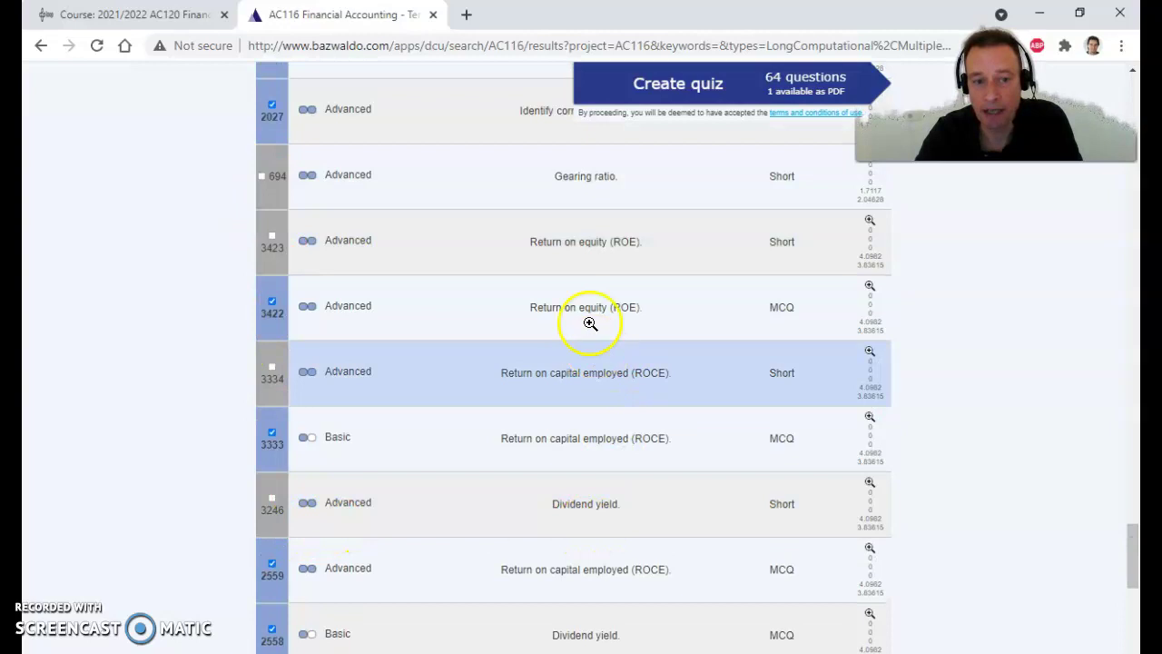
pyautogui.click(590, 242)
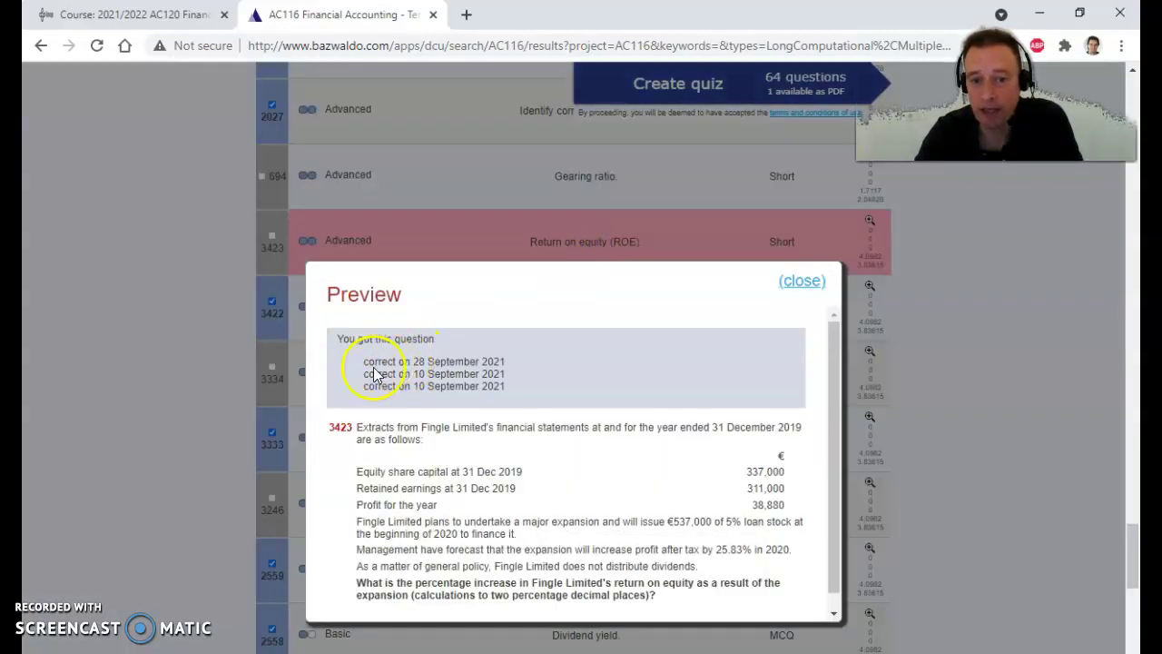
pyautogui.click(803, 282)
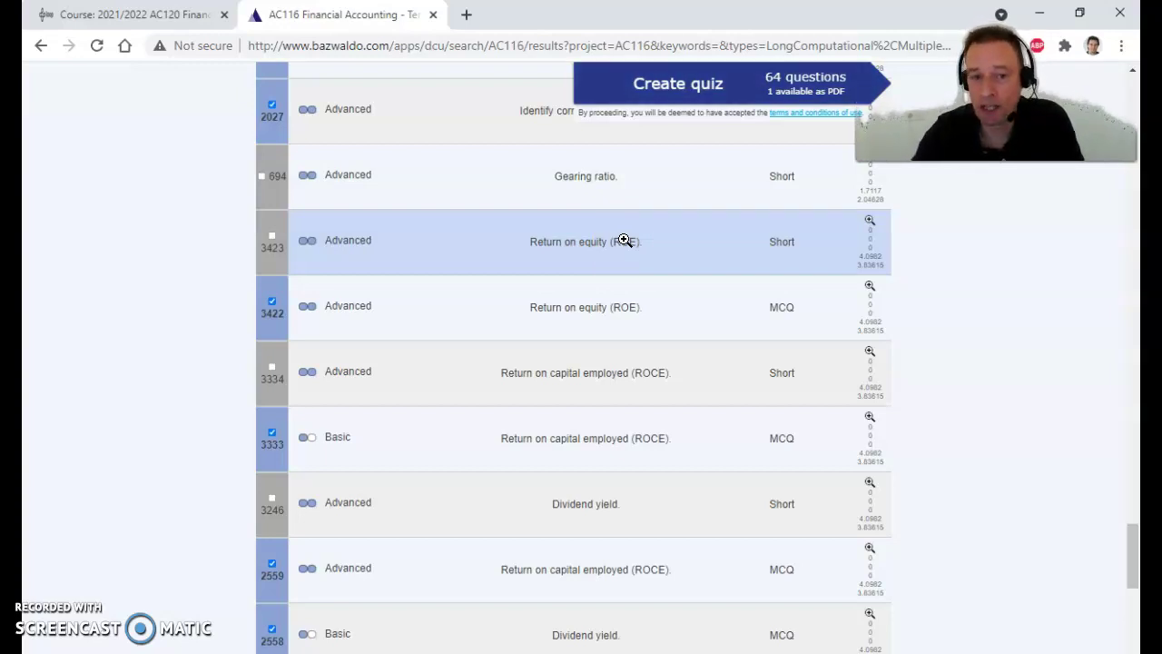
pyautogui.click(620, 239)
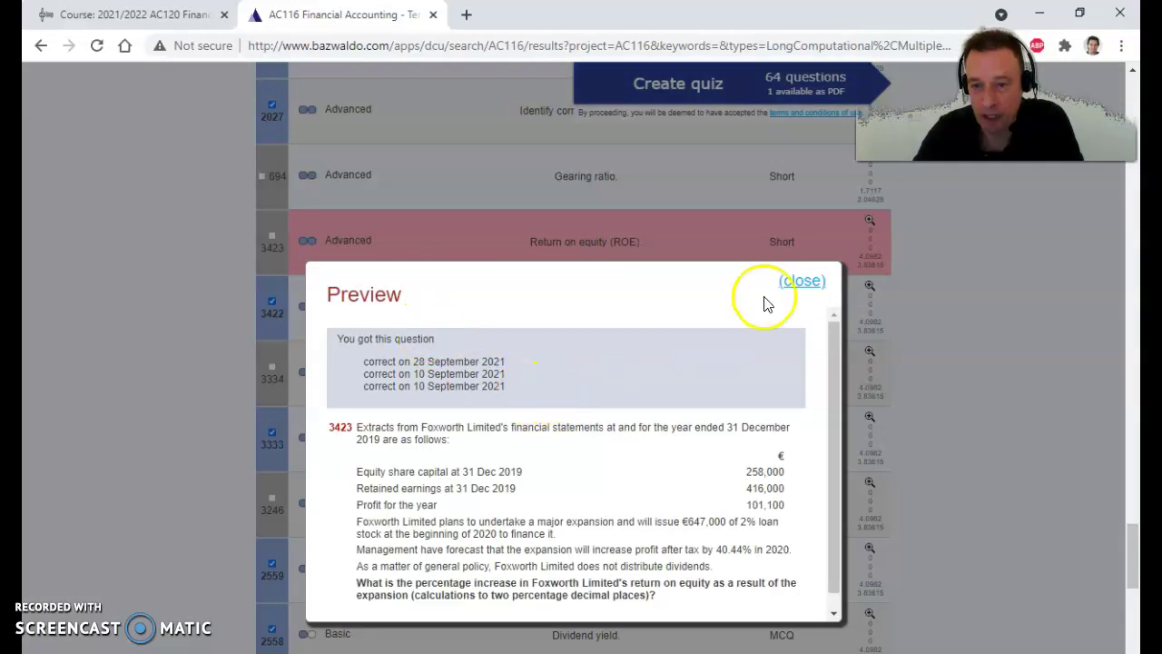
pyautogui.click(789, 287)
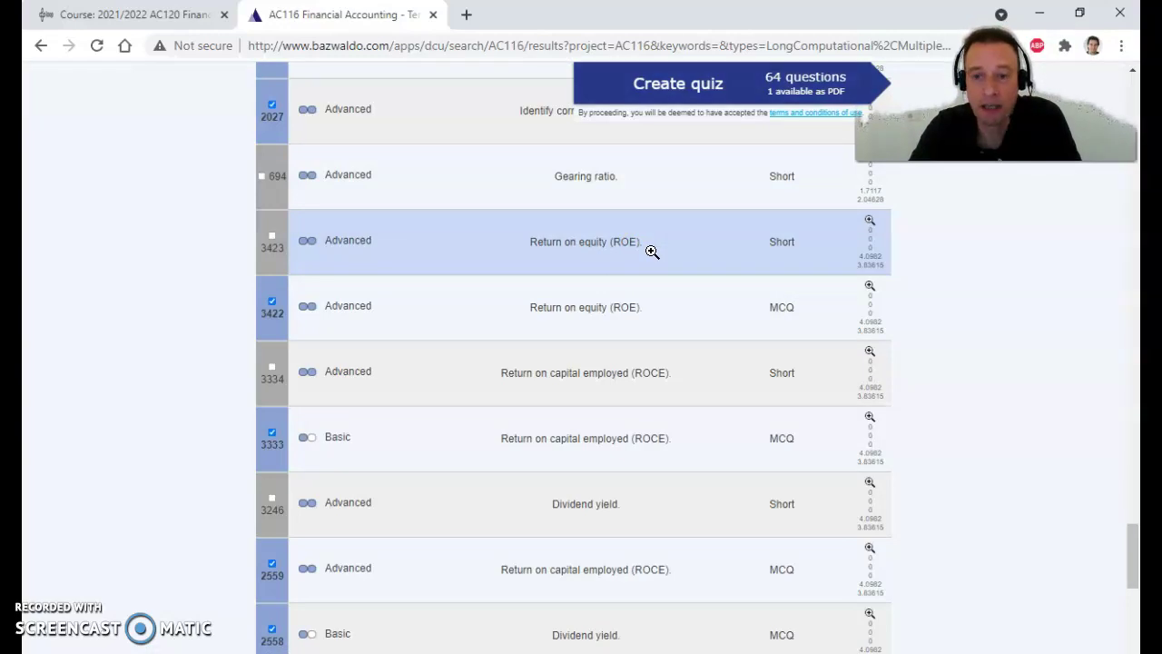
pyautogui.click(658, 261)
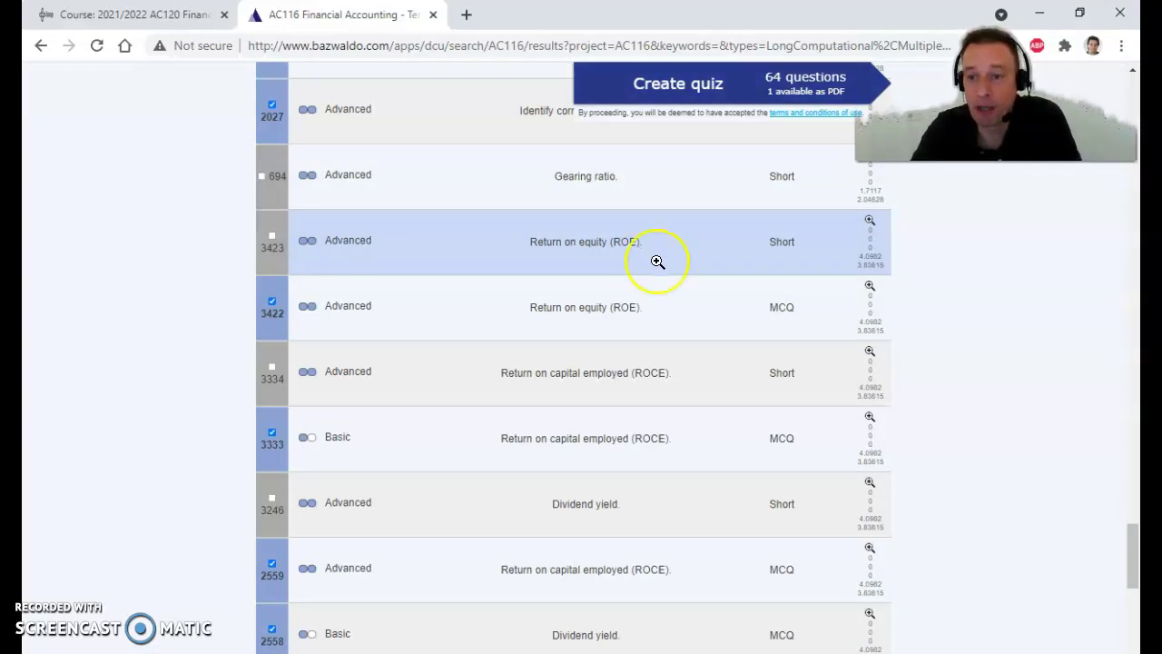
# Open the "How am I doing?" page and read how points are accumulated by question type, difficulty and quiz mode
pyautogui.scroll(12, 654, 265)
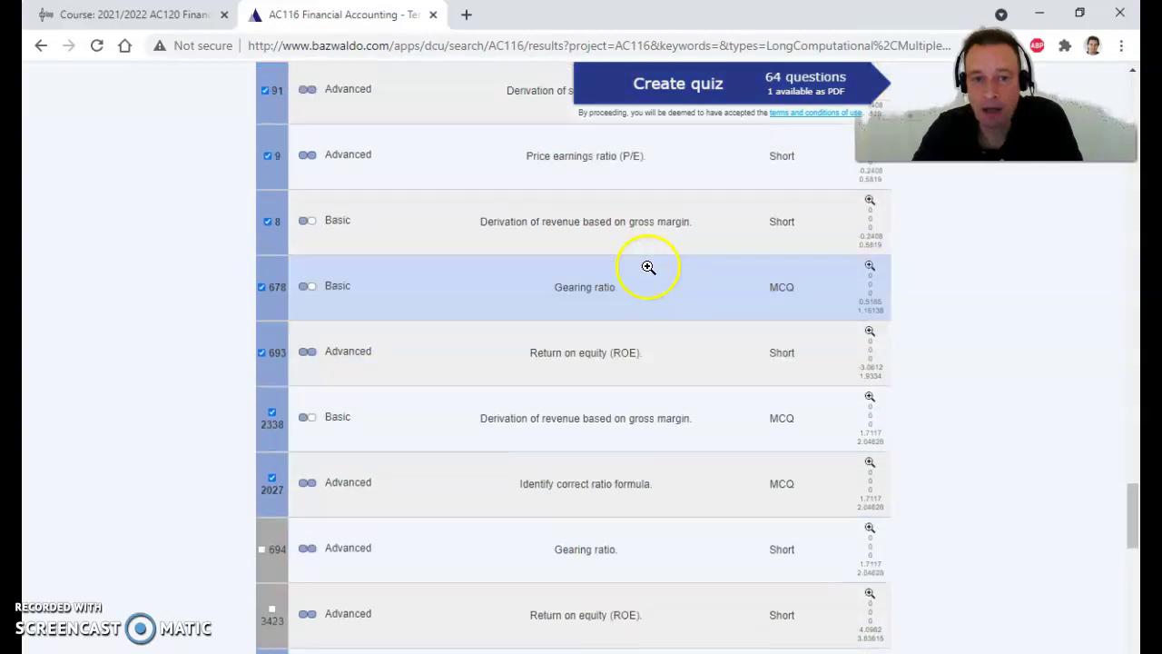
pyautogui.moveTo(1133, 451); pyautogui.dragTo(1137, 113)
pyautogui.click(476, 79)
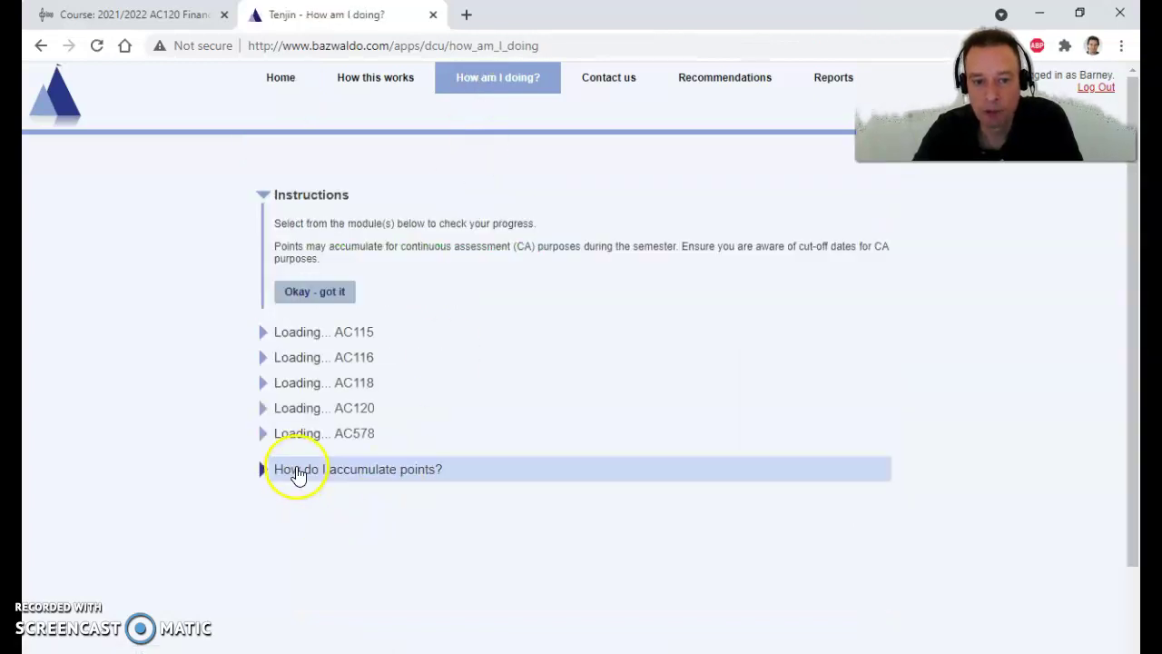
pyautogui.click(303, 477)
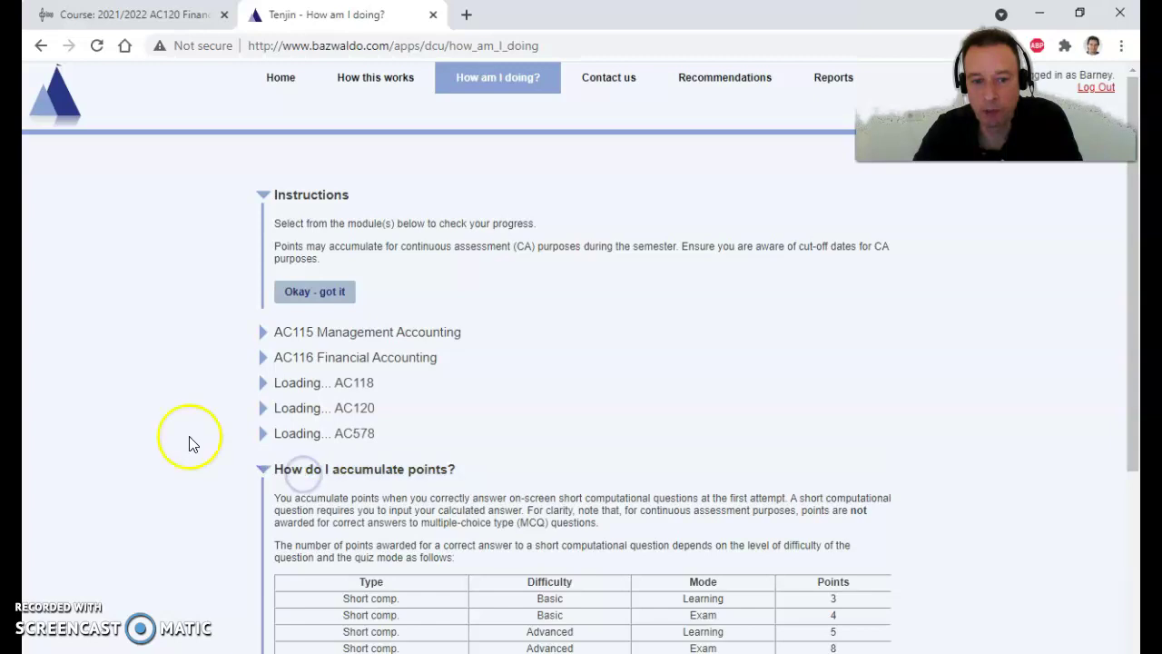
pyautogui.scroll(-2, 193, 431)
pyautogui.scroll(-1, 193, 427)
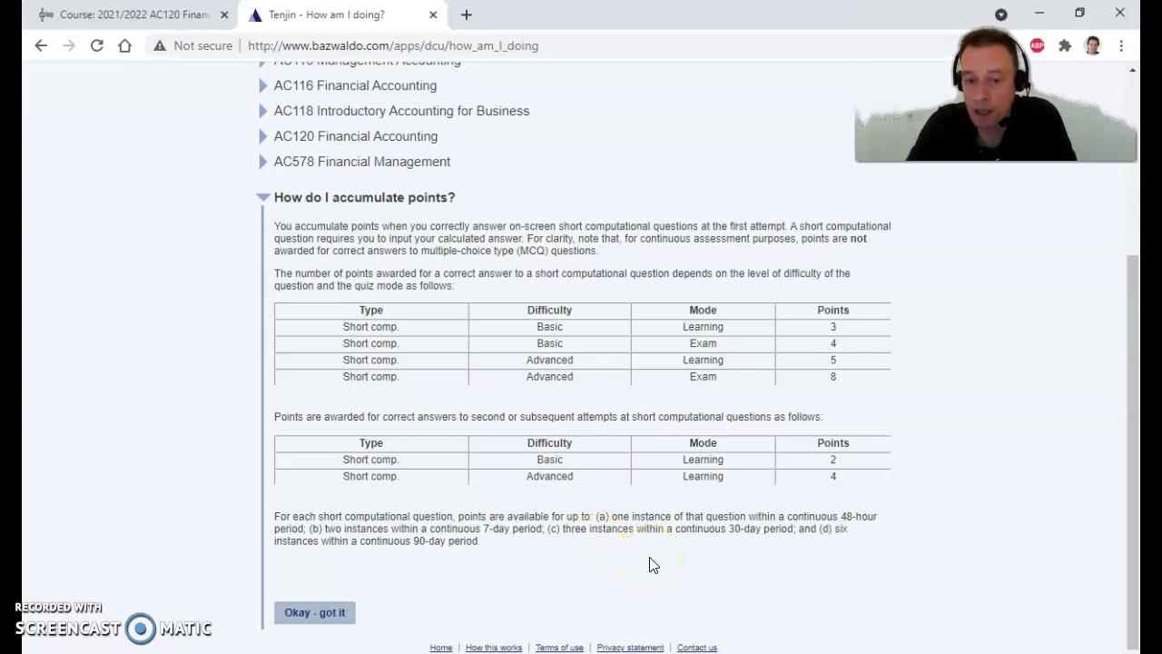
pyautogui.scroll(3, 644, 545)
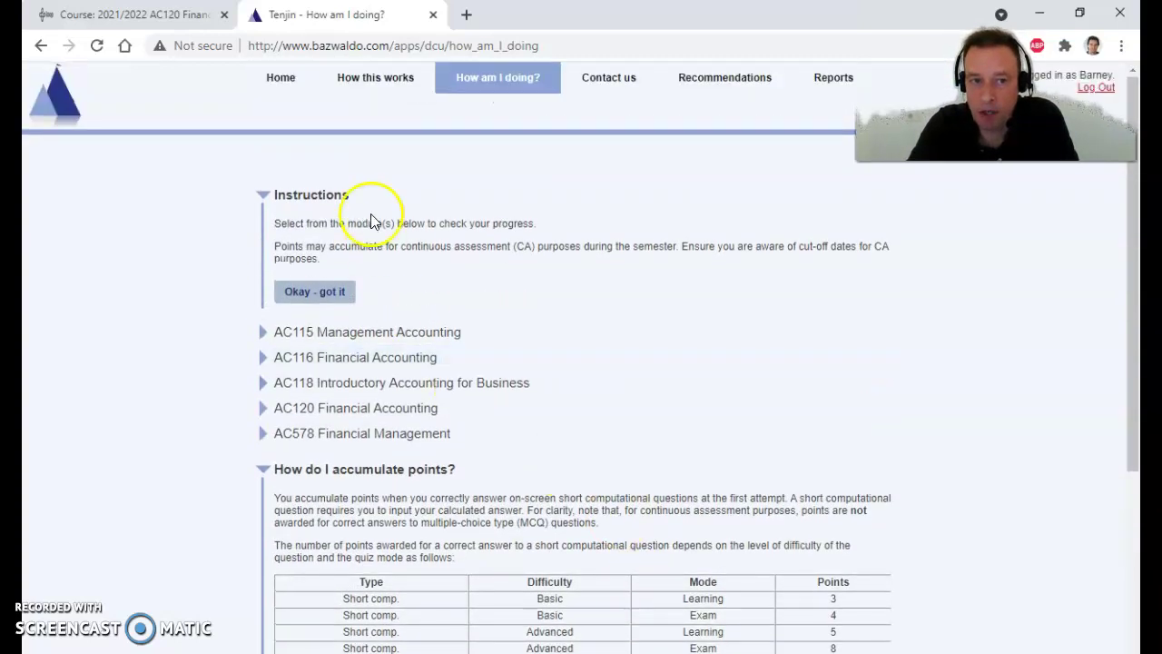
# Return to the home page and open the AC116 Financial Accounting module's topic search
pyautogui.click(291, 84)
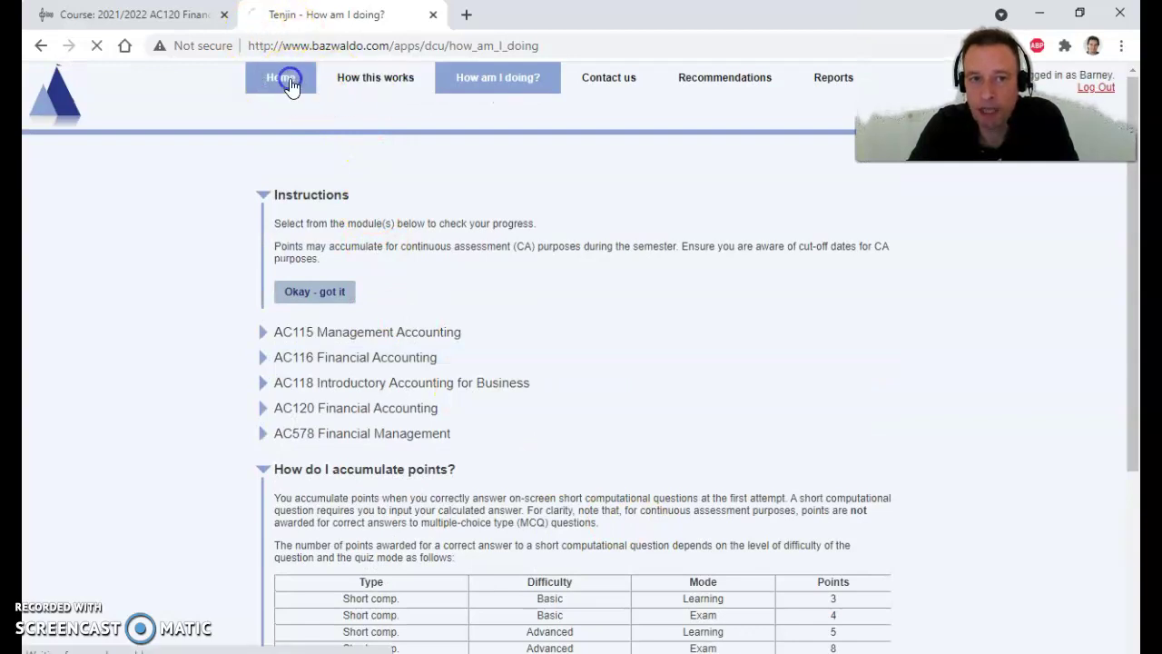
pyautogui.click(558, 290)
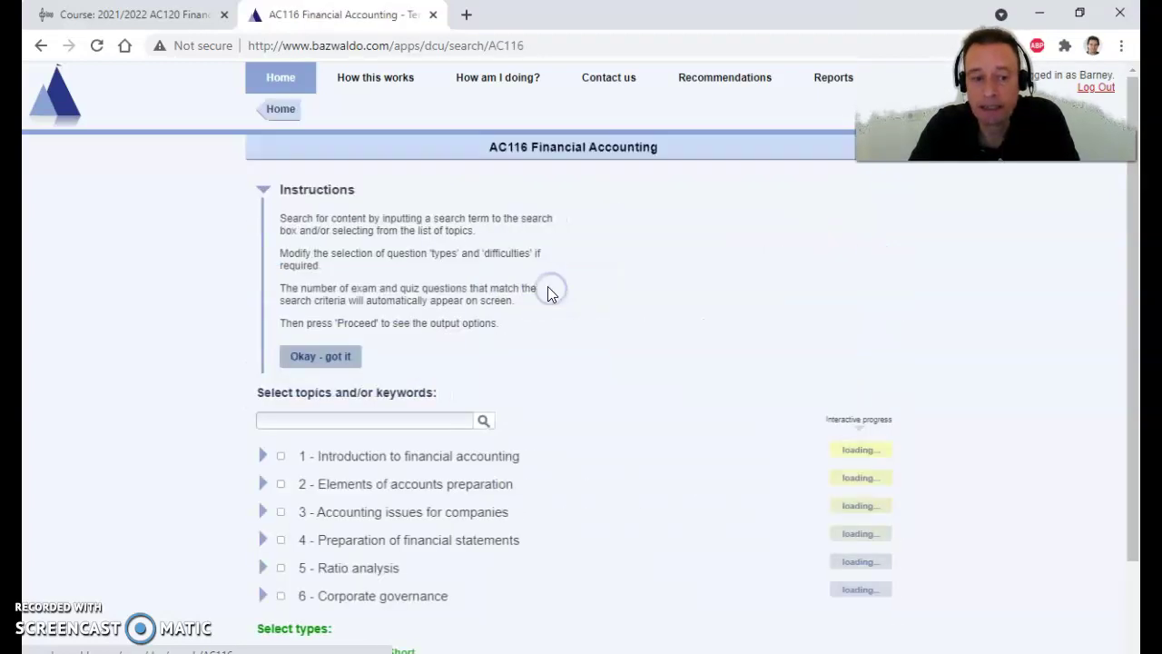
# Select topic 5, Ratio analysis, with all question types and difficulties, and proceed to the matching questions
pyautogui.click(332, 569)
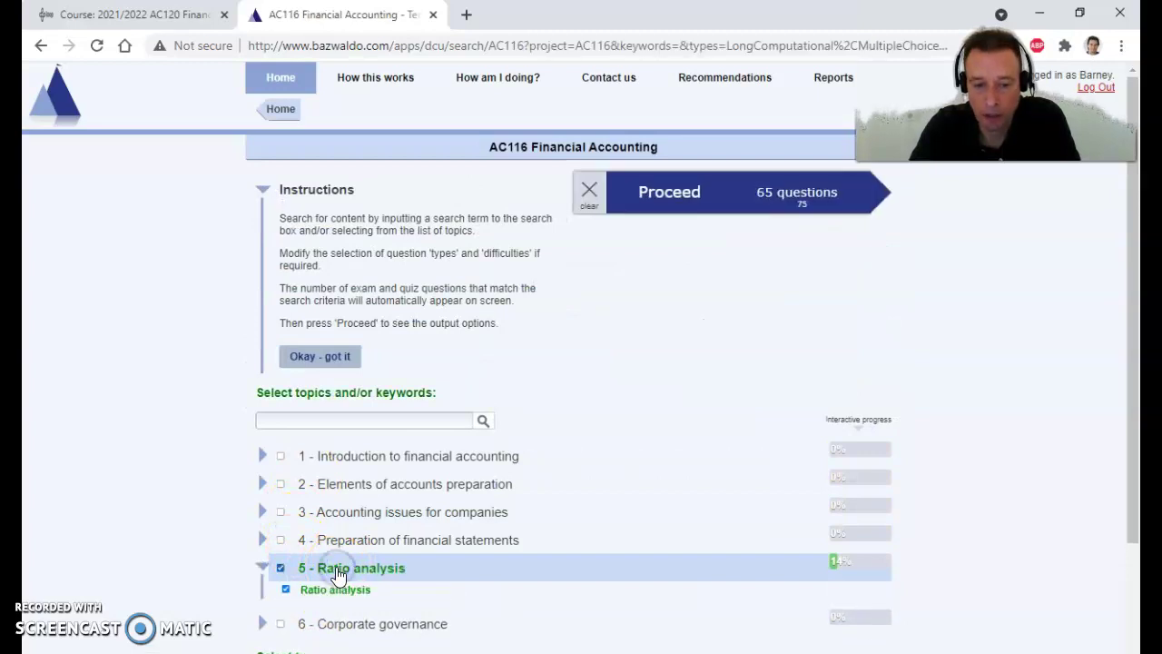
pyautogui.click(700, 191)
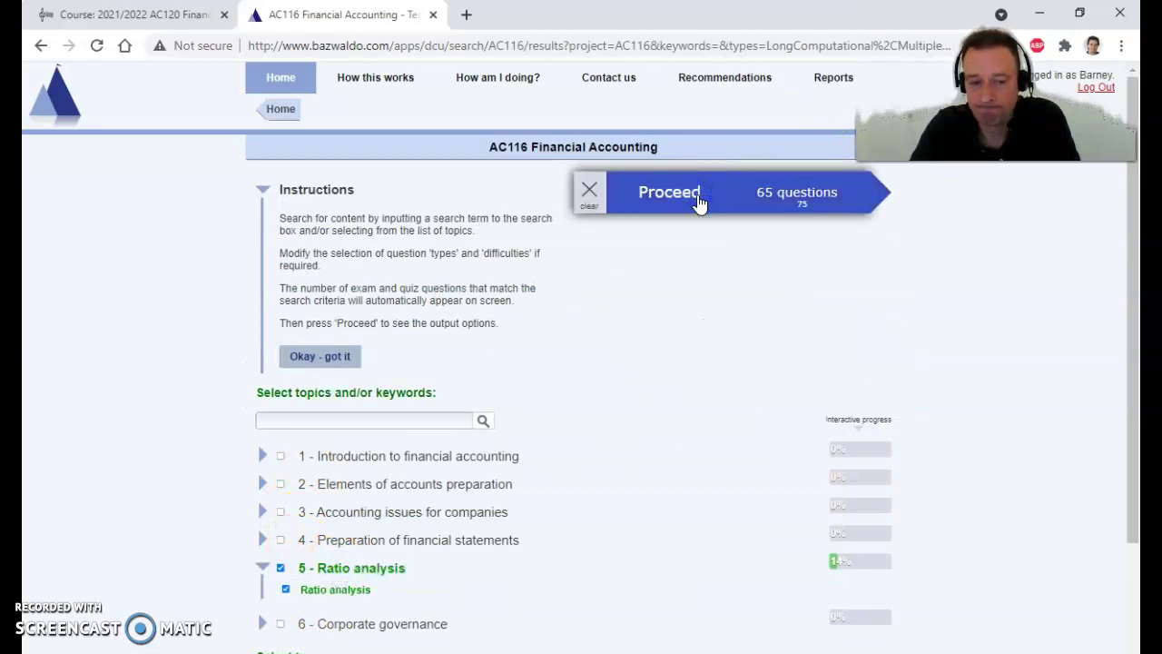
# Look through the ratio analysis results to examine each question's requirement, difficulty, type and selection state
pyautogui.scroll(-10, 776, 308)
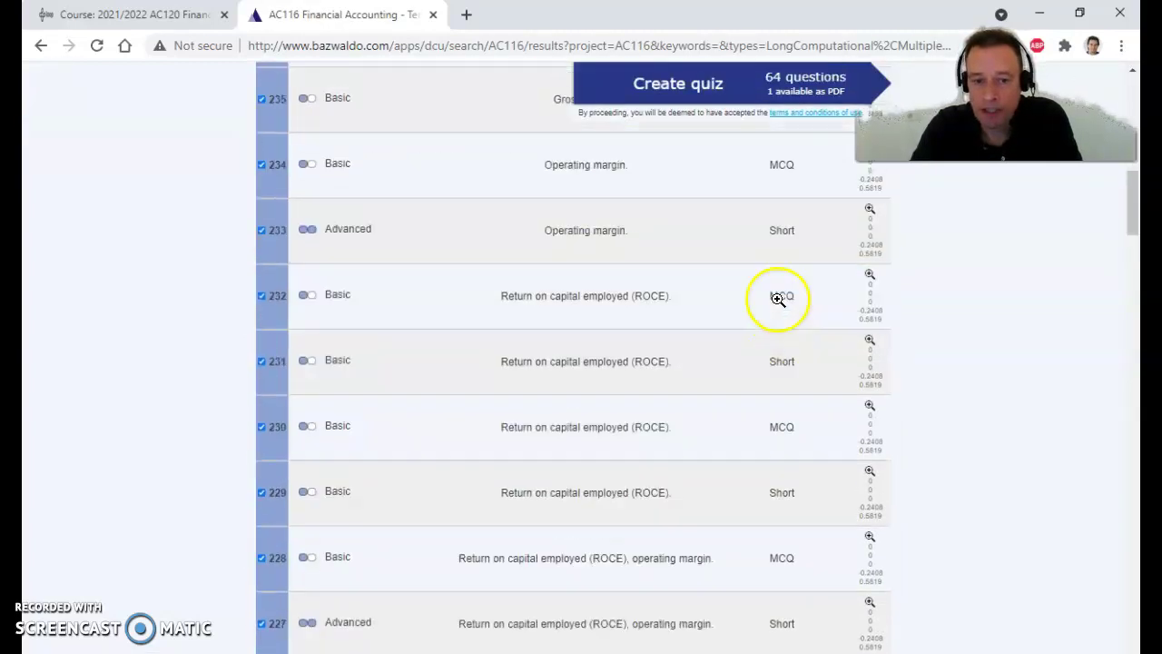
pyautogui.scroll(-15, 772, 287)
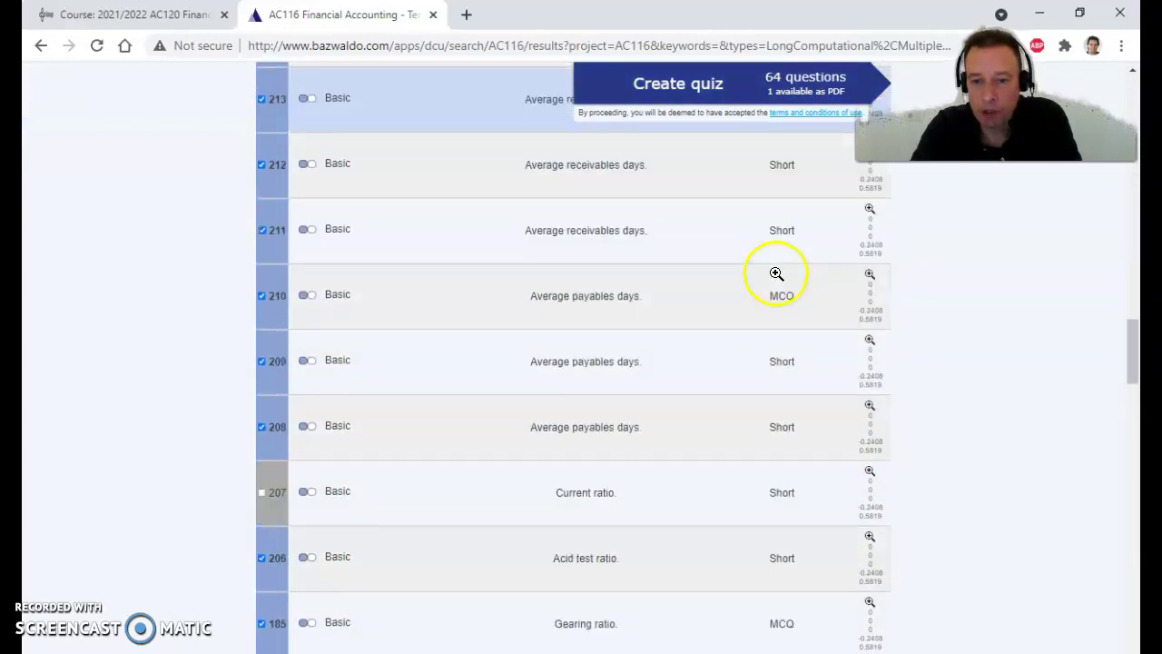
pyautogui.scroll(-6, 777, 270)
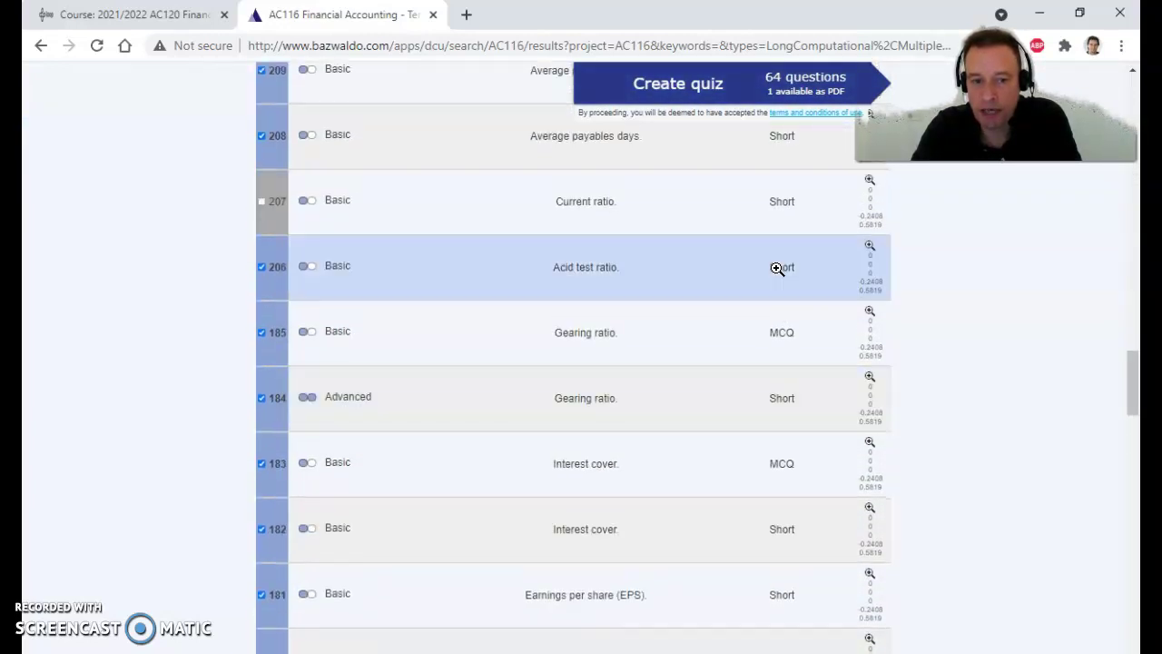
pyautogui.scroll(-12, 777, 269)
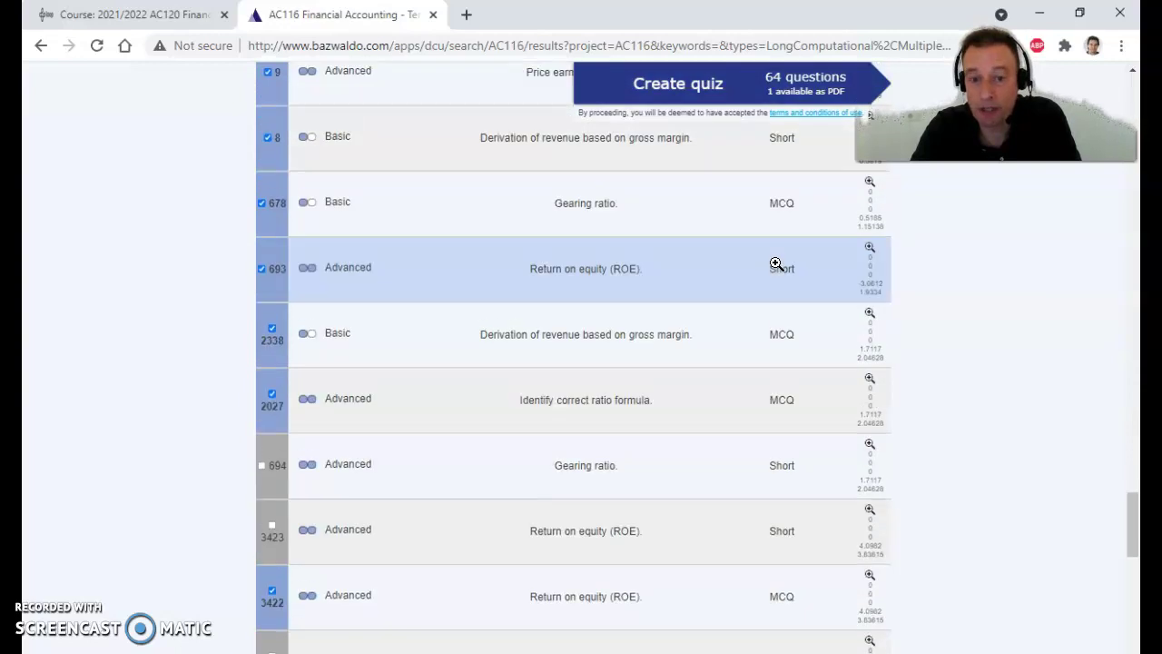
pyautogui.scroll(-4, 777, 261)
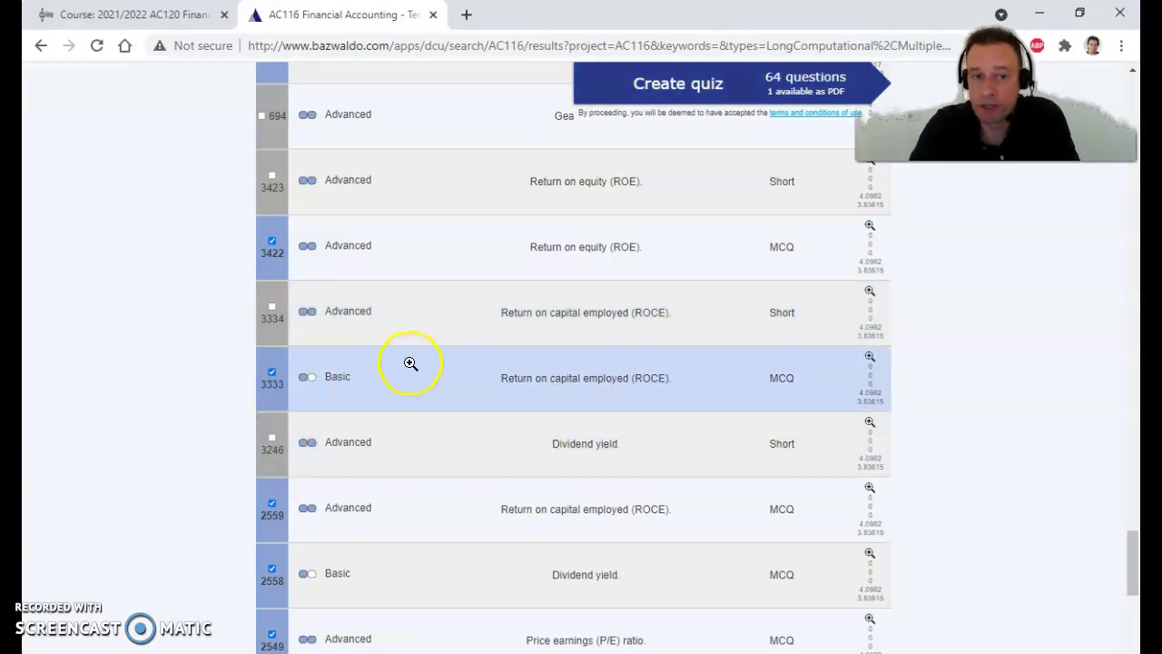
pyautogui.scroll(3, 416, 362)
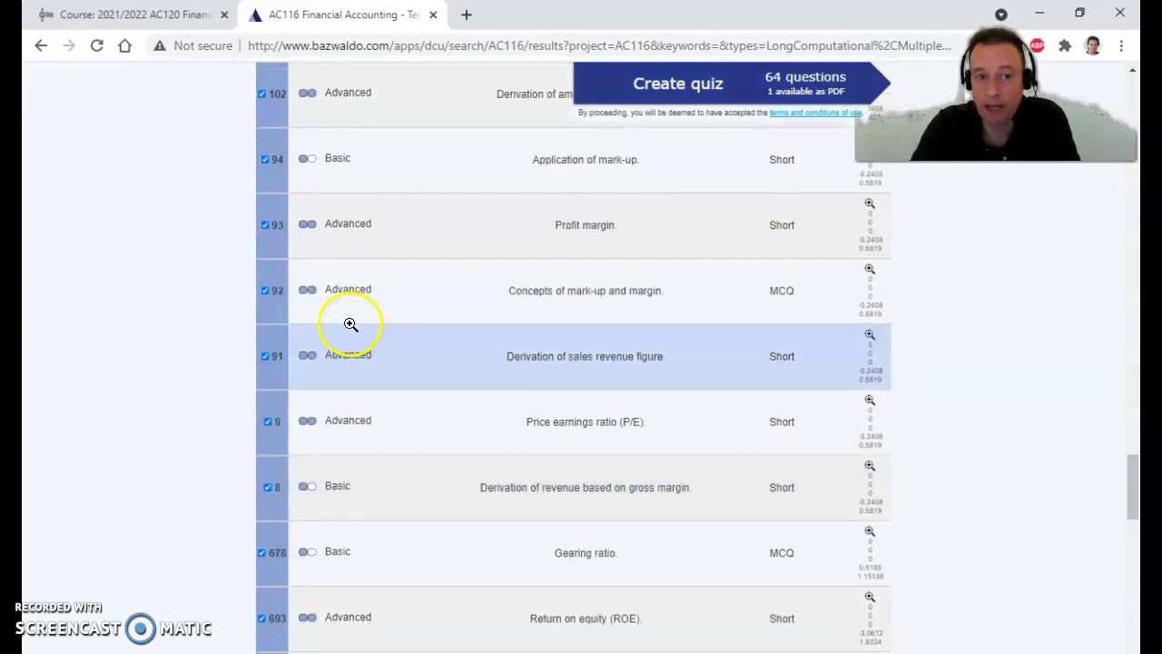
pyautogui.scroll(12, 350, 324)
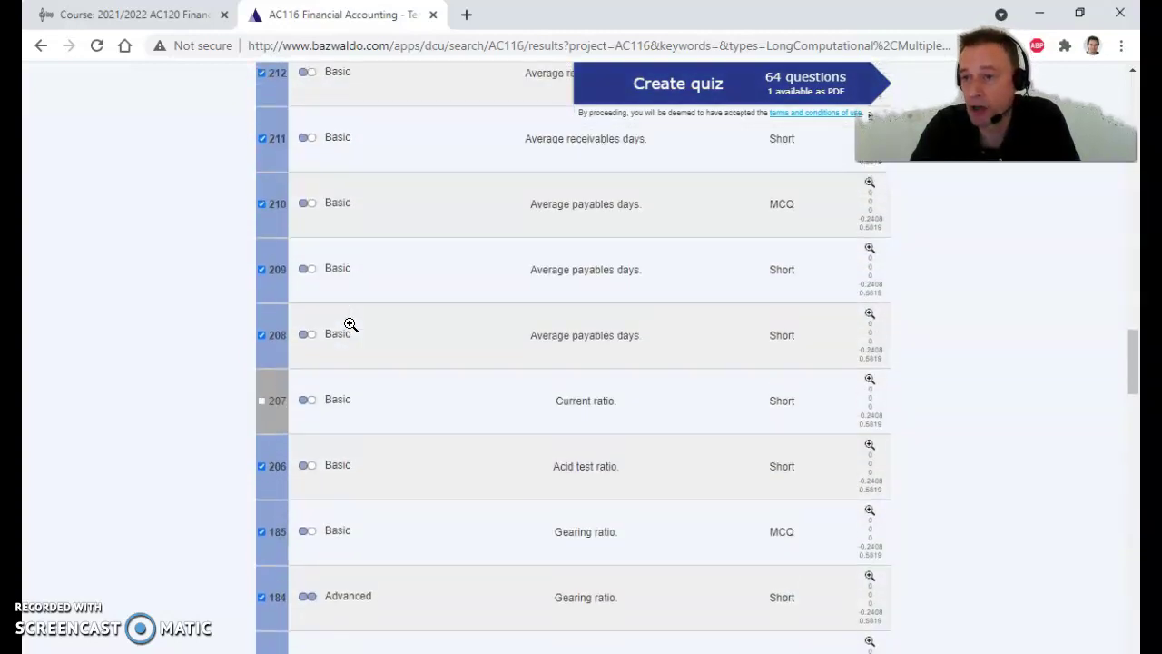
pyautogui.scroll(4, 350, 324)
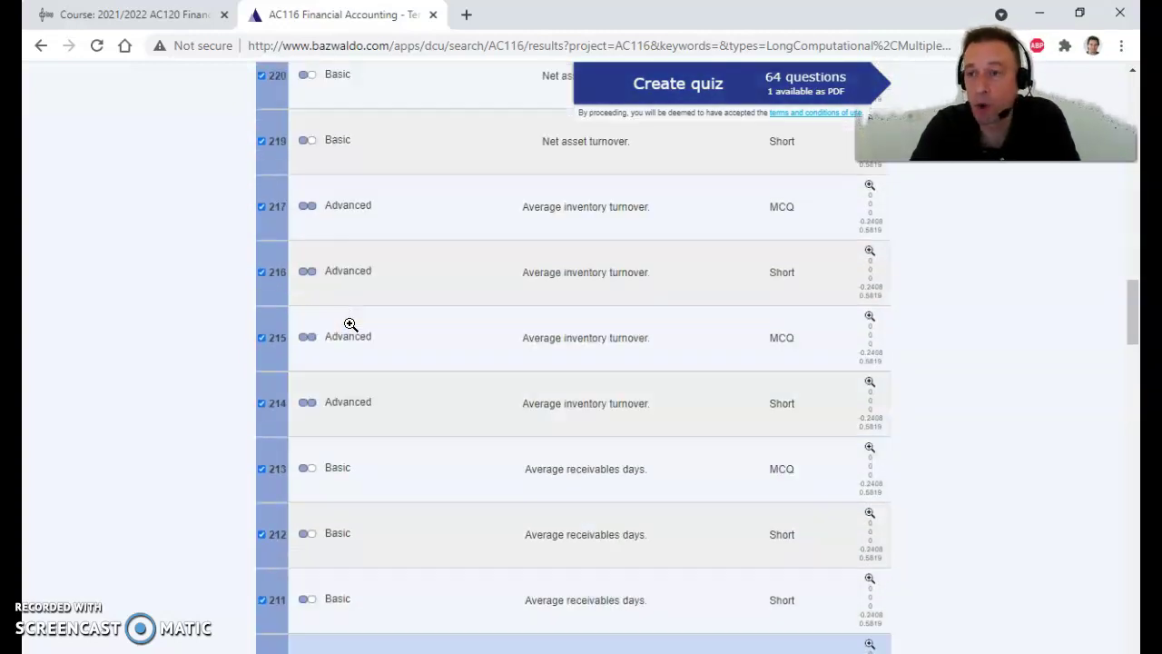
pyautogui.scroll(2, 351, 324)
pyautogui.scroll(8, 350, 324)
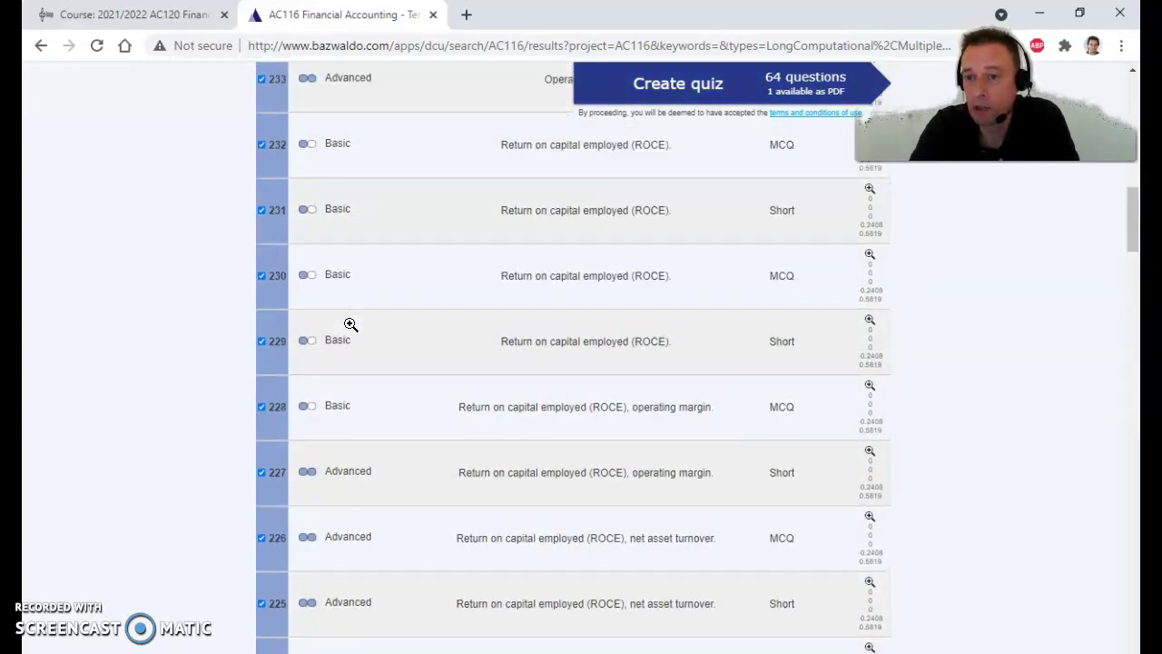
pyautogui.scroll(2, 351, 325)
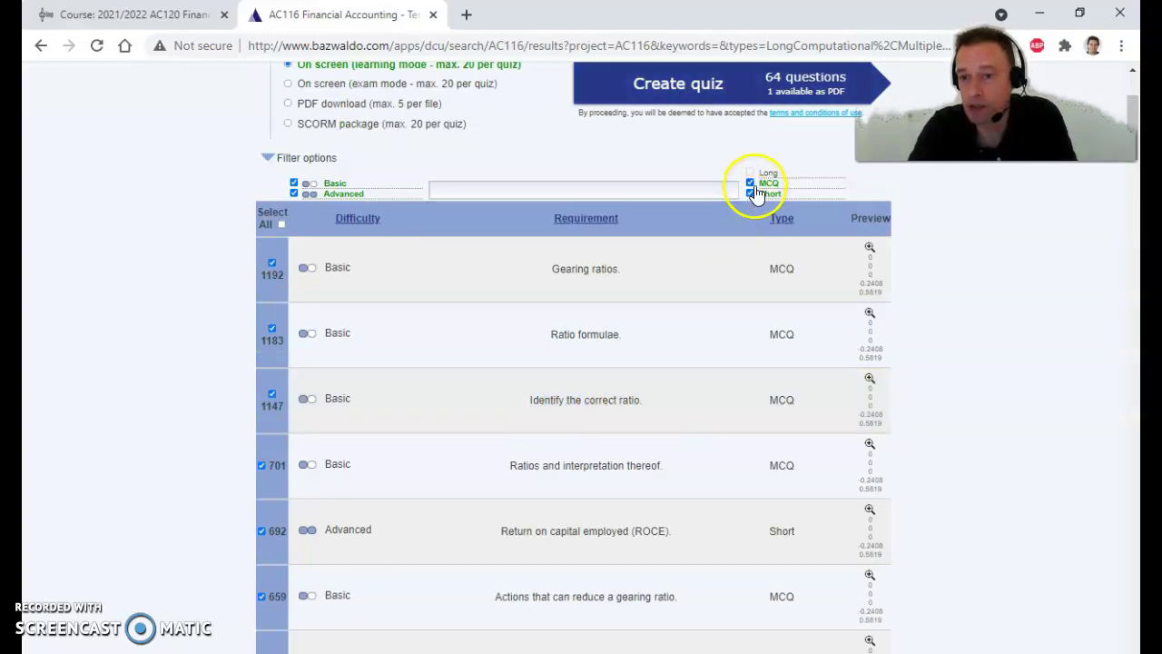
# Exclude Short questions so the results list only MCQs, and preview question 1147, Identify the correct ratio
pyautogui.click(750, 193)
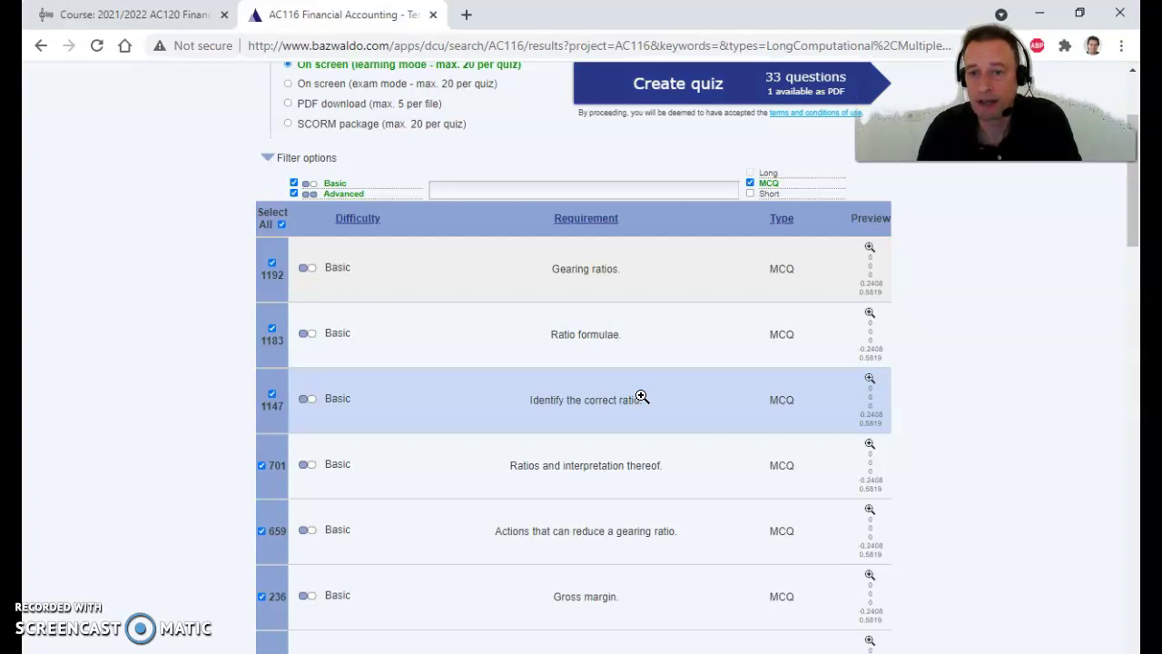
pyautogui.click(630, 390)
pyautogui.click(498, 251)
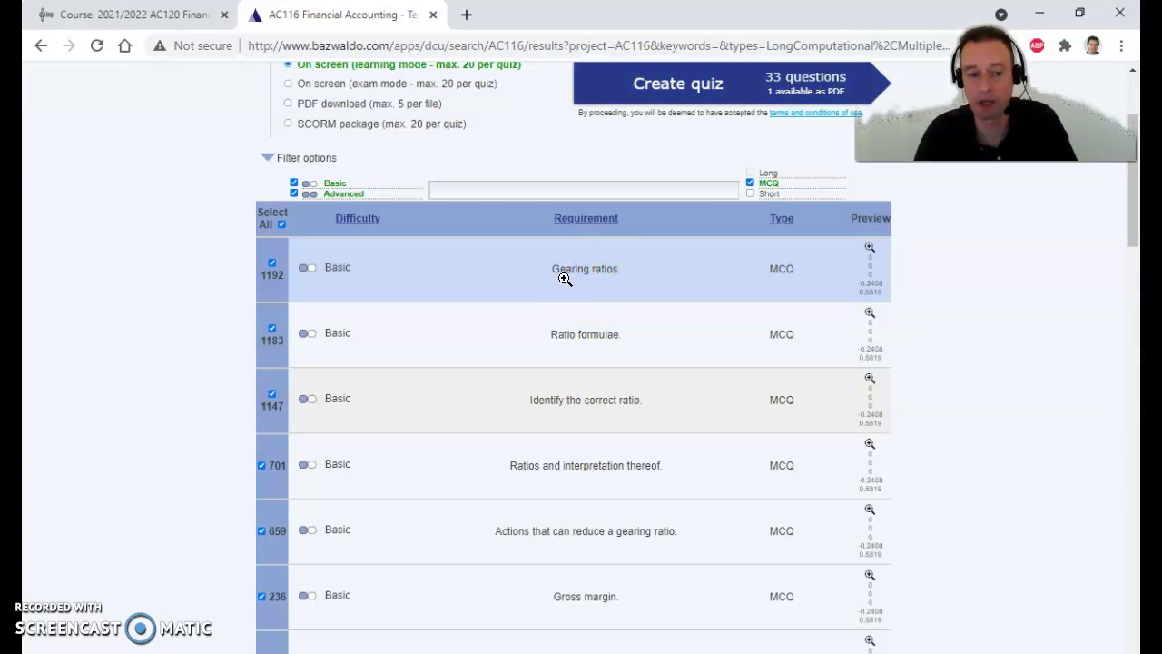
pyautogui.click(869, 334)
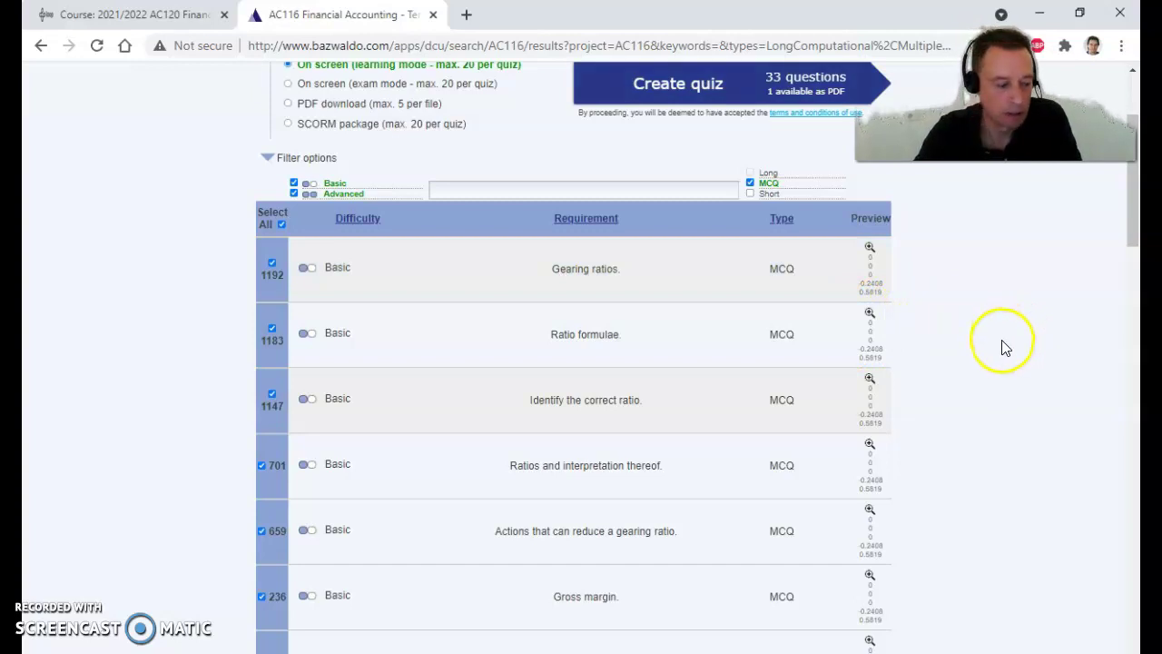
# Choose PDF download as the output and create the quiz from the long question
pyautogui.scroll(2, 981, 349)
pyautogui.scroll(1, 972, 354)
pyautogui.click(382, 287)
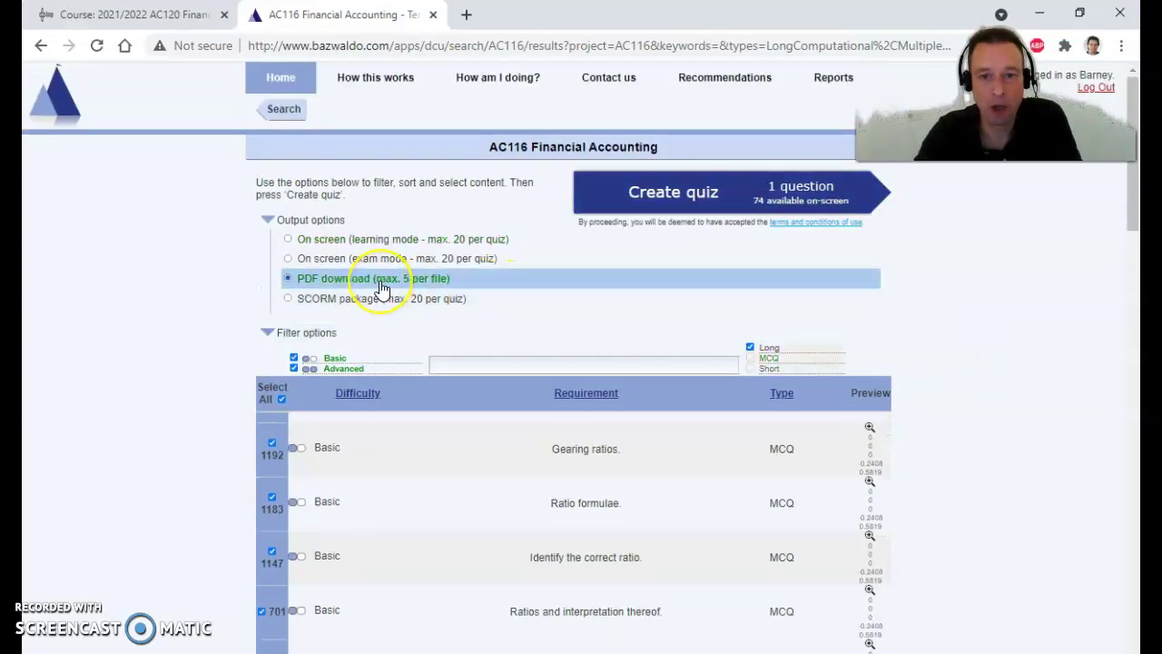
pyautogui.click(673, 193)
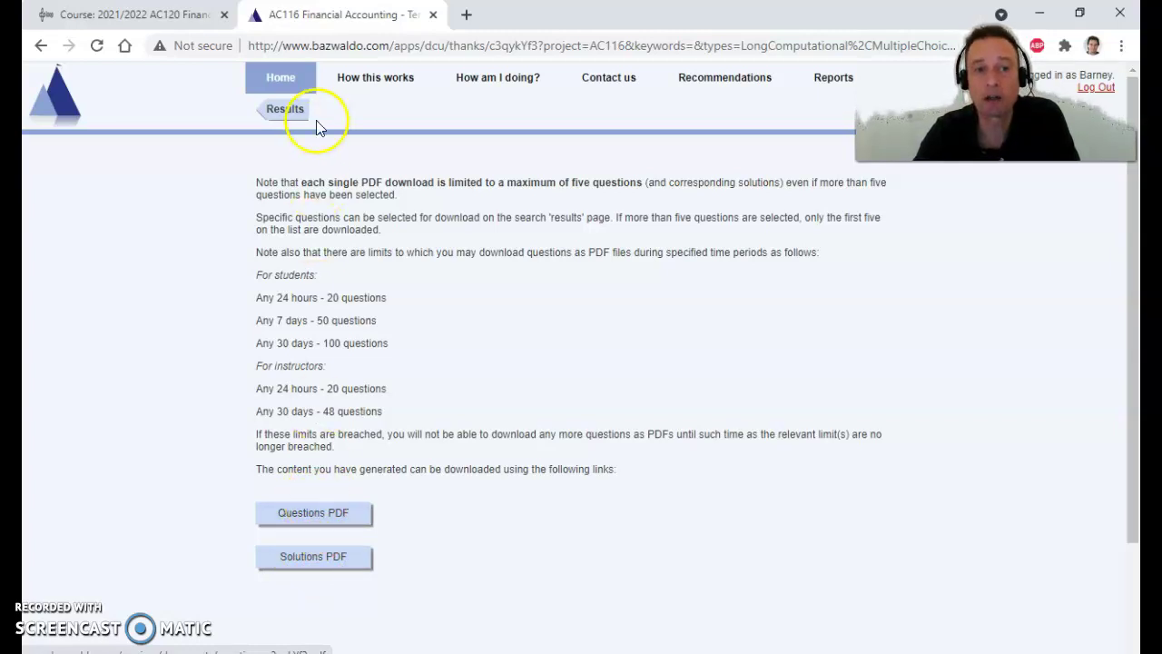
# Return to the AC116 Financial Accounting search page and review the interactive progress of each topic
pyautogui.click(280, 81)
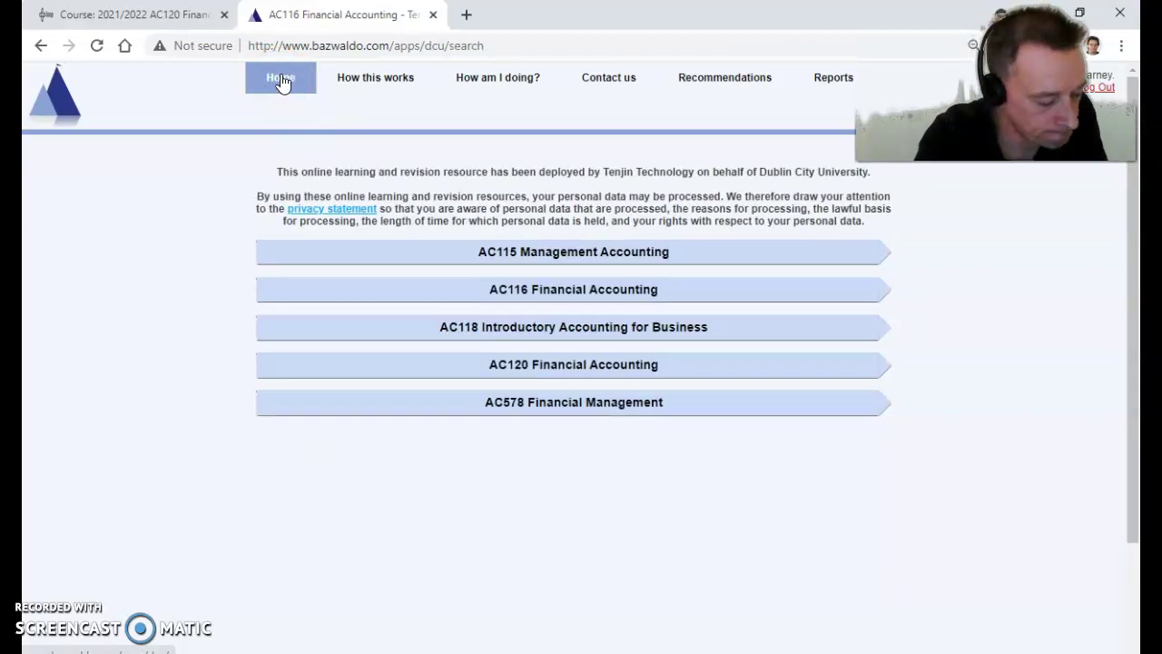
pyautogui.click(586, 303)
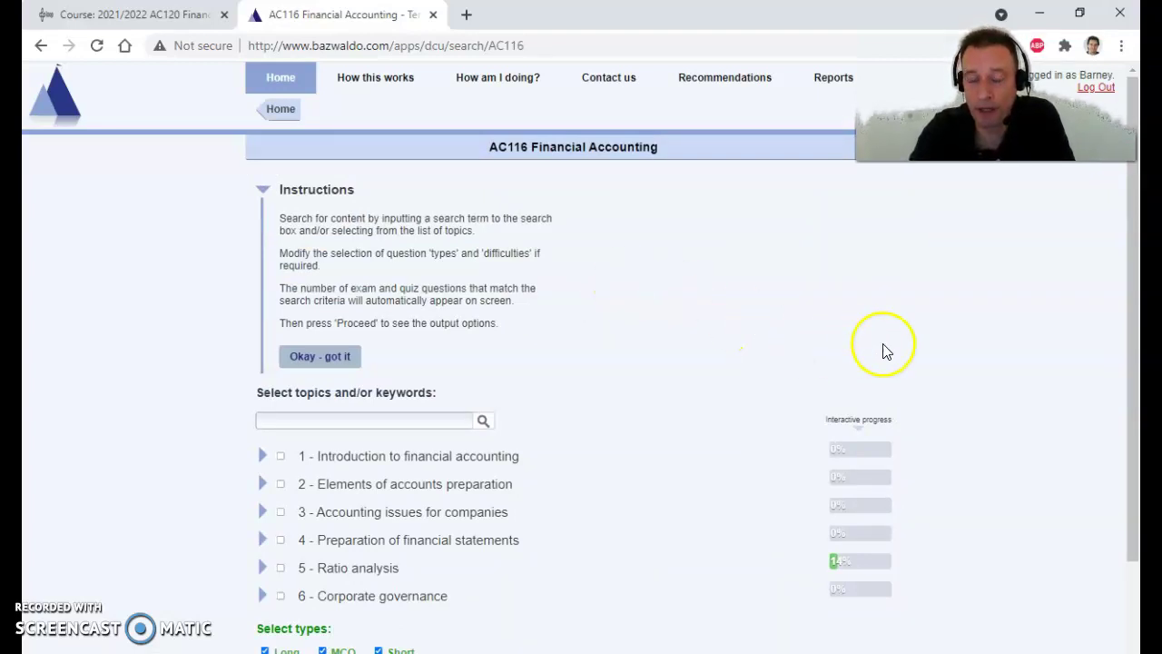
pyautogui.scroll(-1, 941, 338)
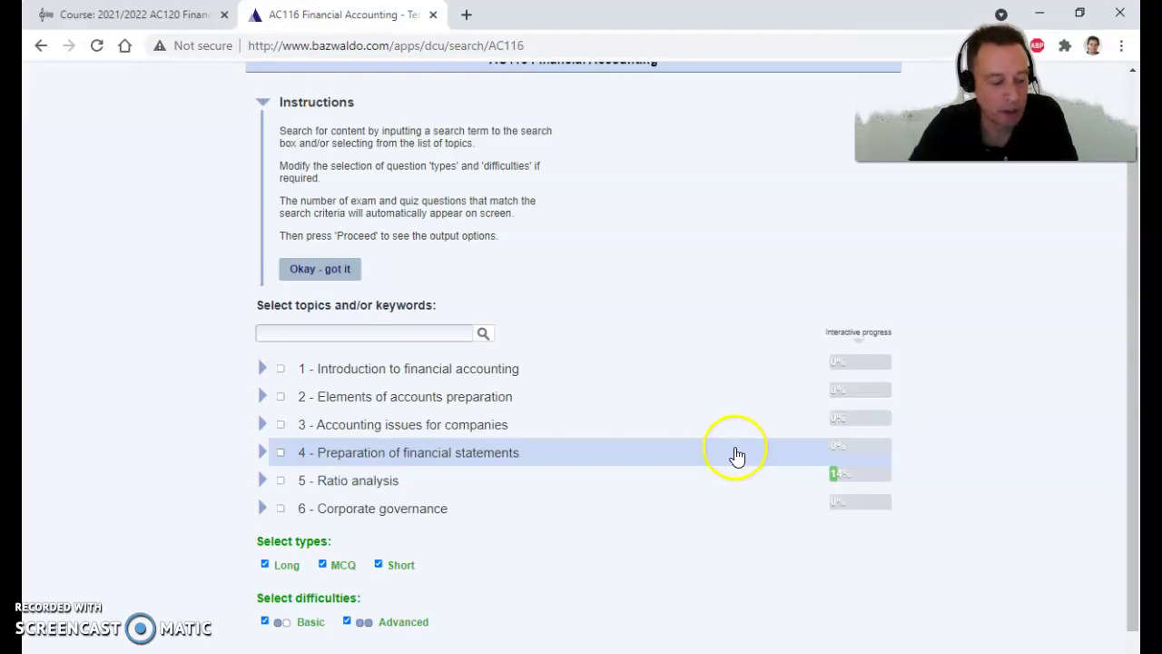
pyautogui.scroll(1, 617, 311)
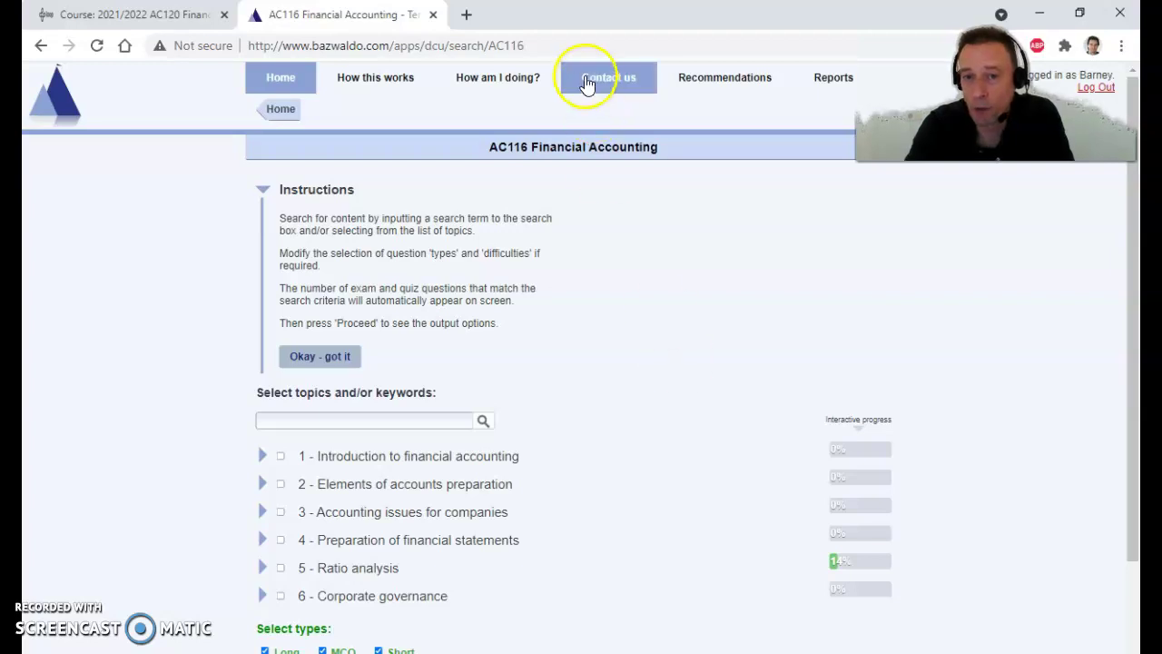
# Look at the "How am I doing?", "How this works" and "Contact us" pages, and return to the home page
pyautogui.click(496, 92)
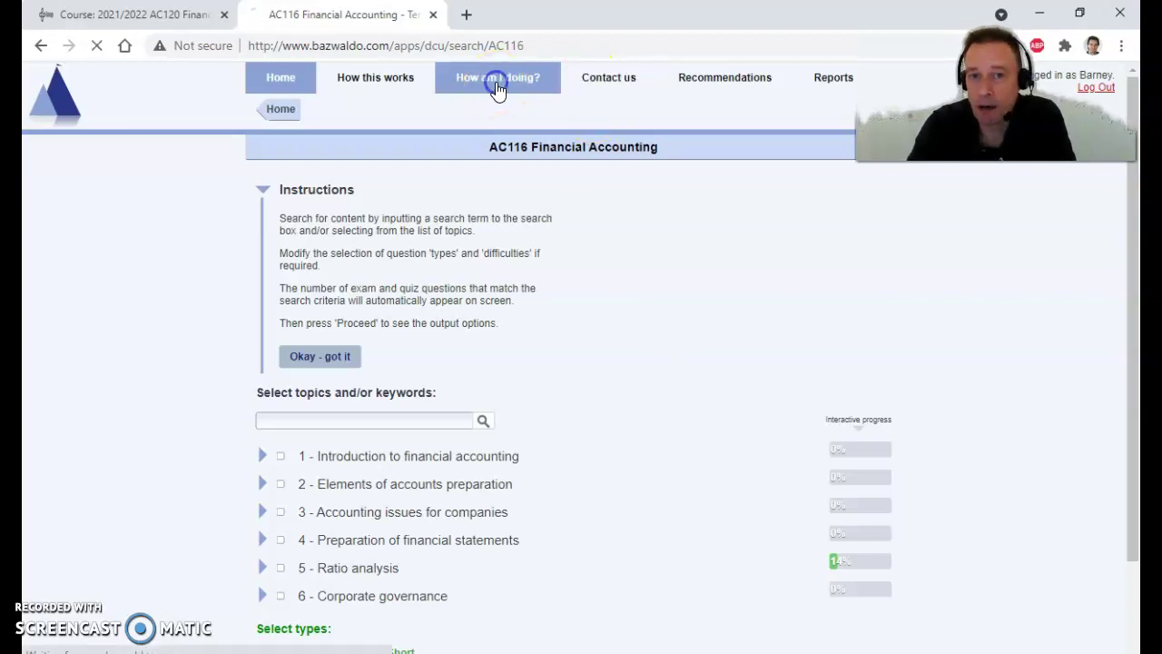
pyautogui.click(384, 78)
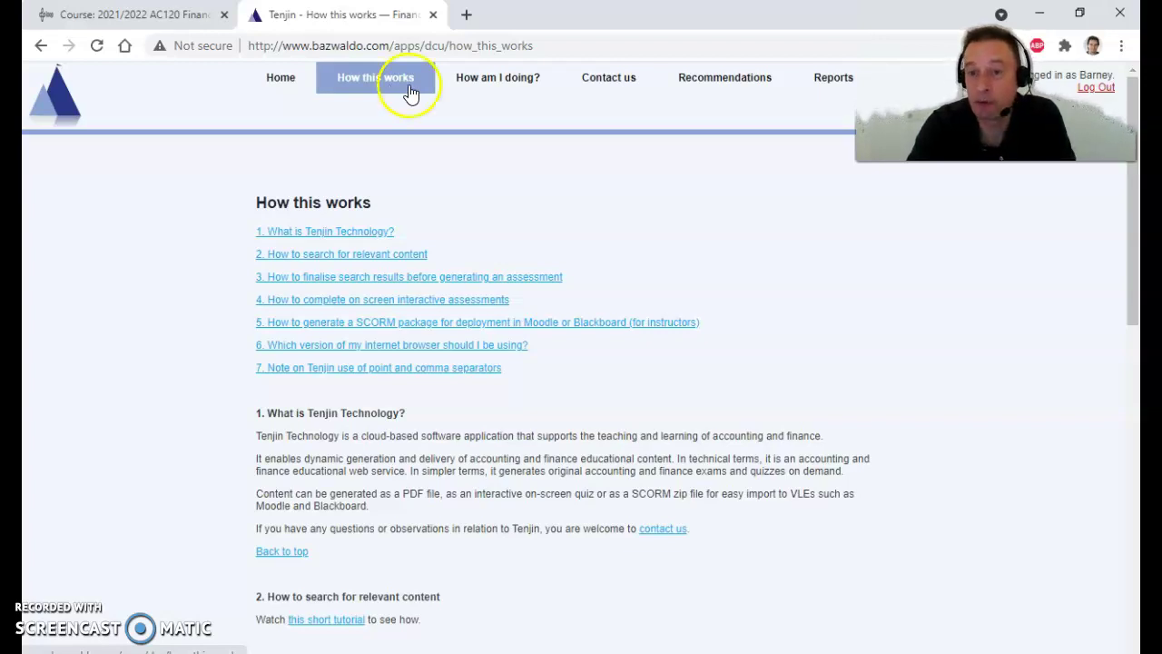
pyautogui.click(615, 82)
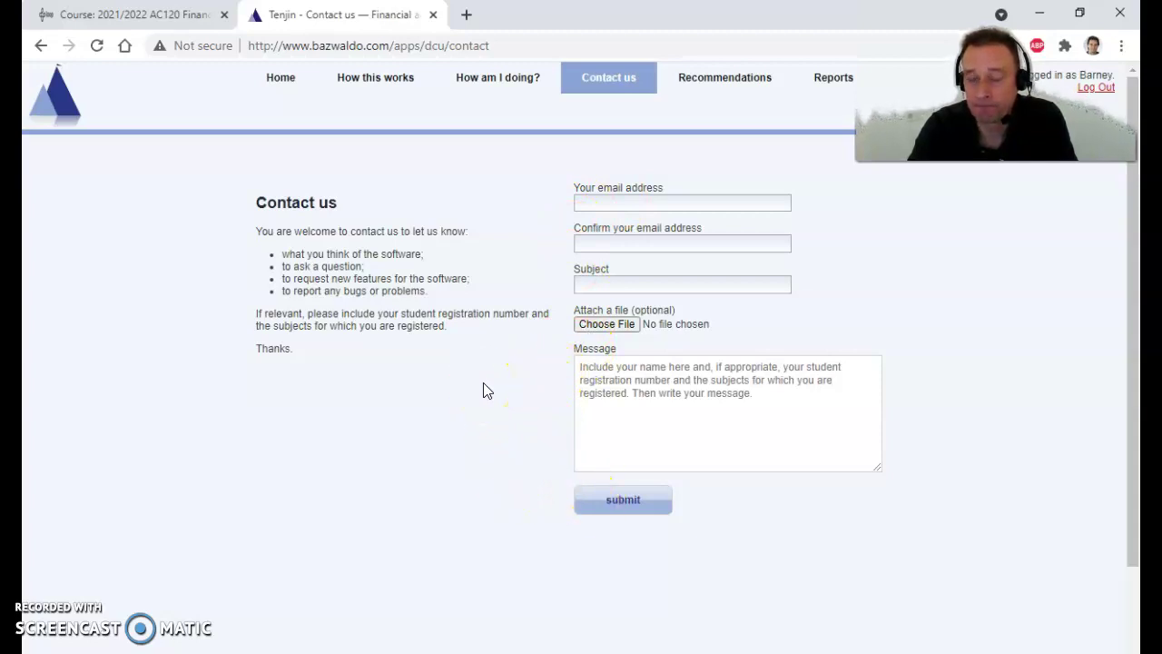
pyautogui.click(280, 80)
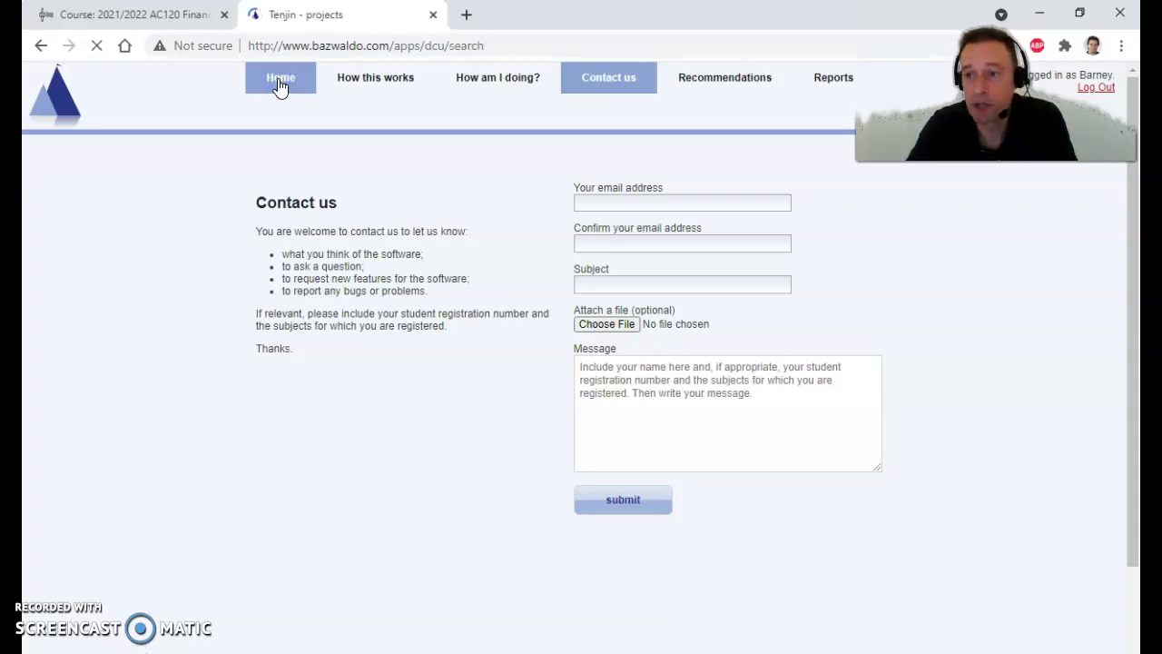